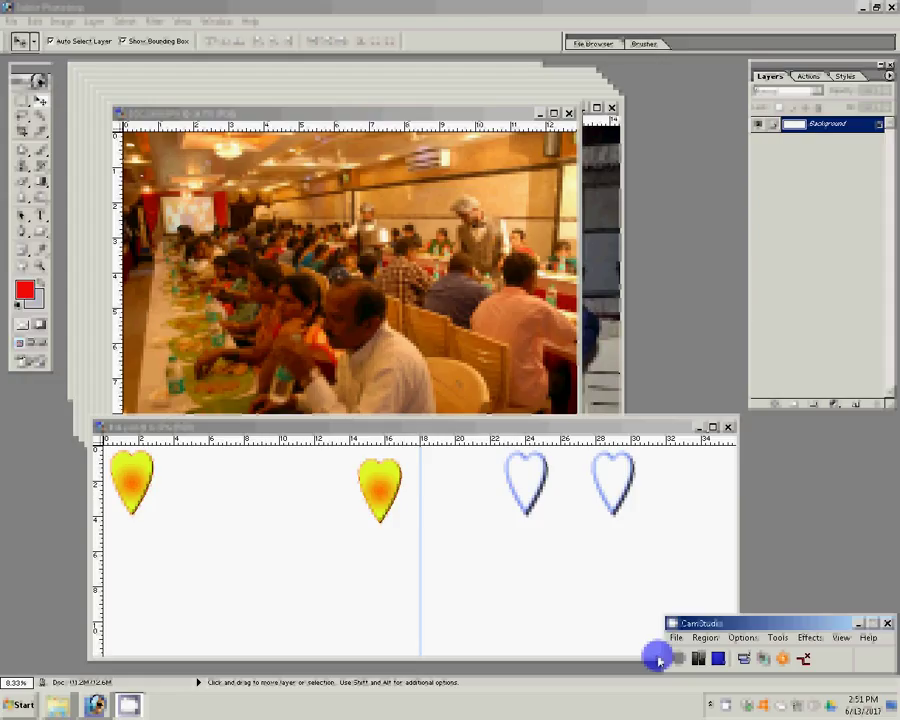
# Run the Correction action on the banquet hall photo and enlarge it to fill the window
pyautogui.click(806, 76)
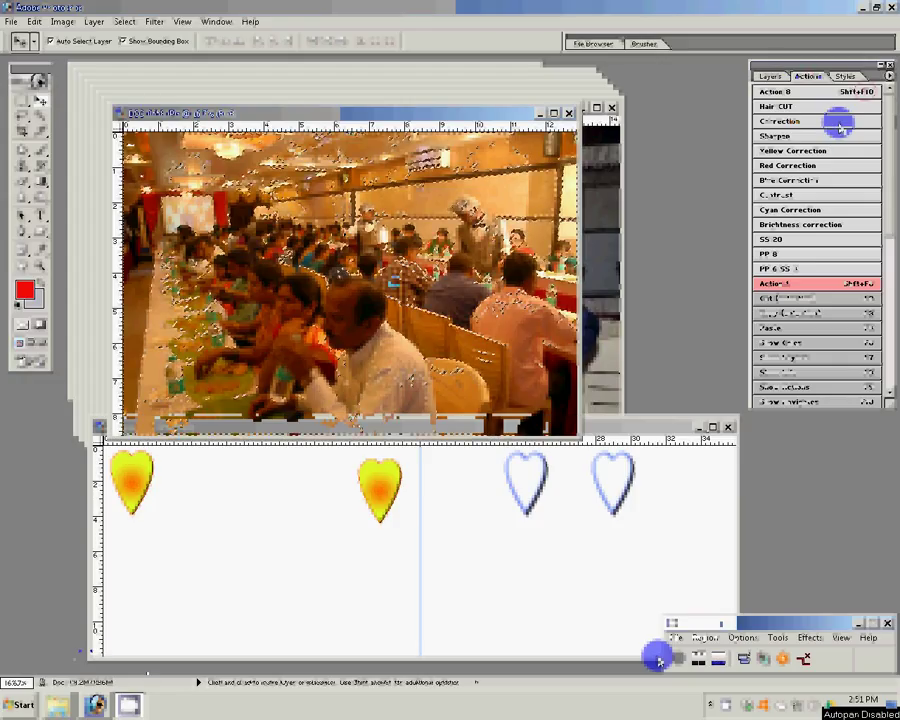
pyautogui.click(838, 122)
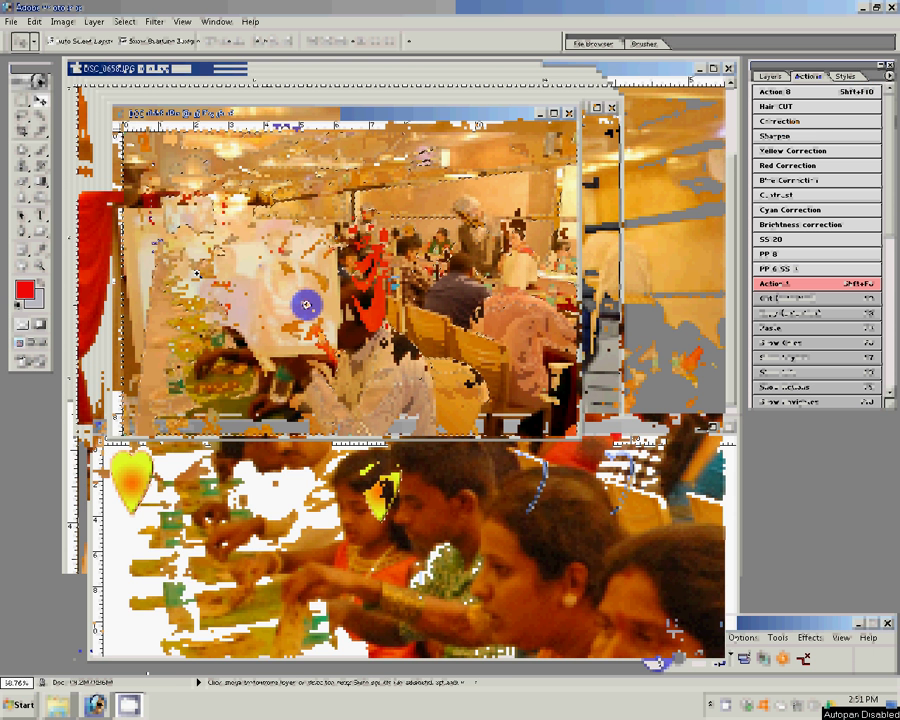
pyautogui.press('z')
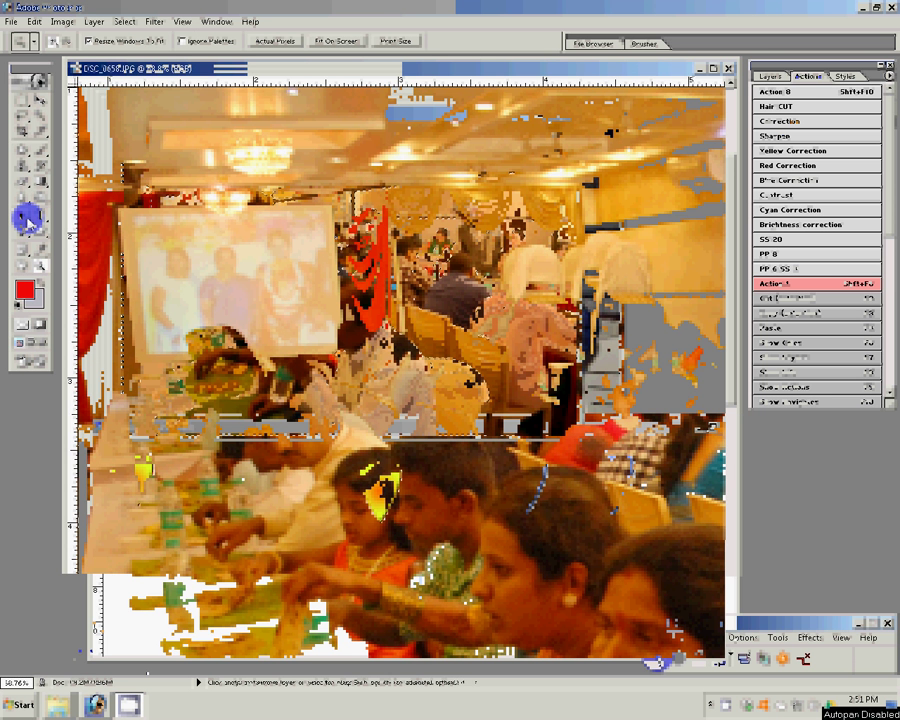
pyautogui.press('h')
pyautogui.click(27, 218)
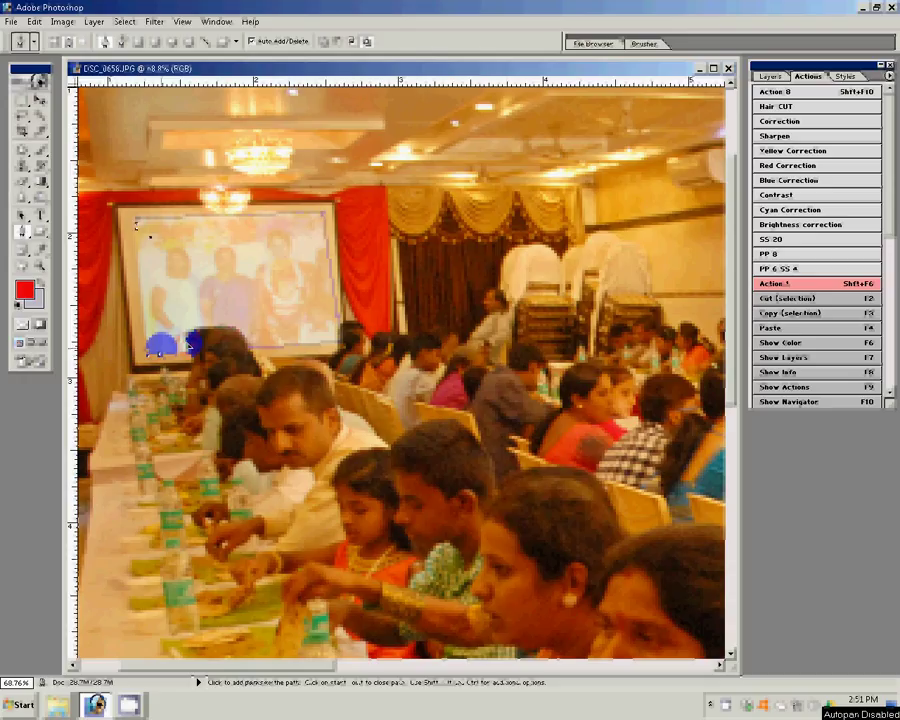
# Outline the projector screen and apply Levels with midtones 0.26 and white point 234
pyautogui.click(220, 203)
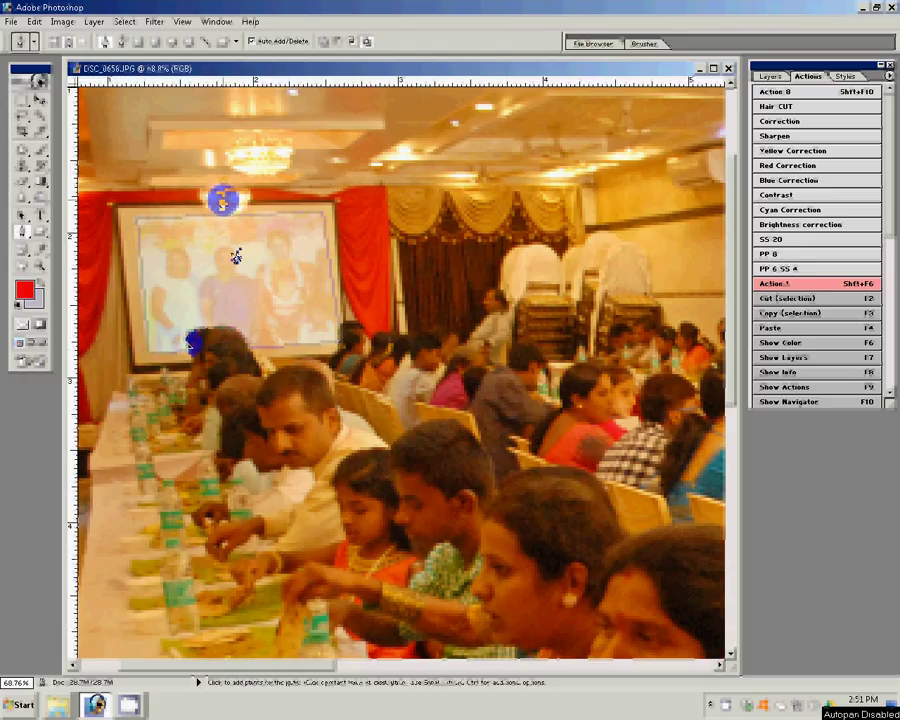
pyautogui.hotkey('ctrl', 'l')
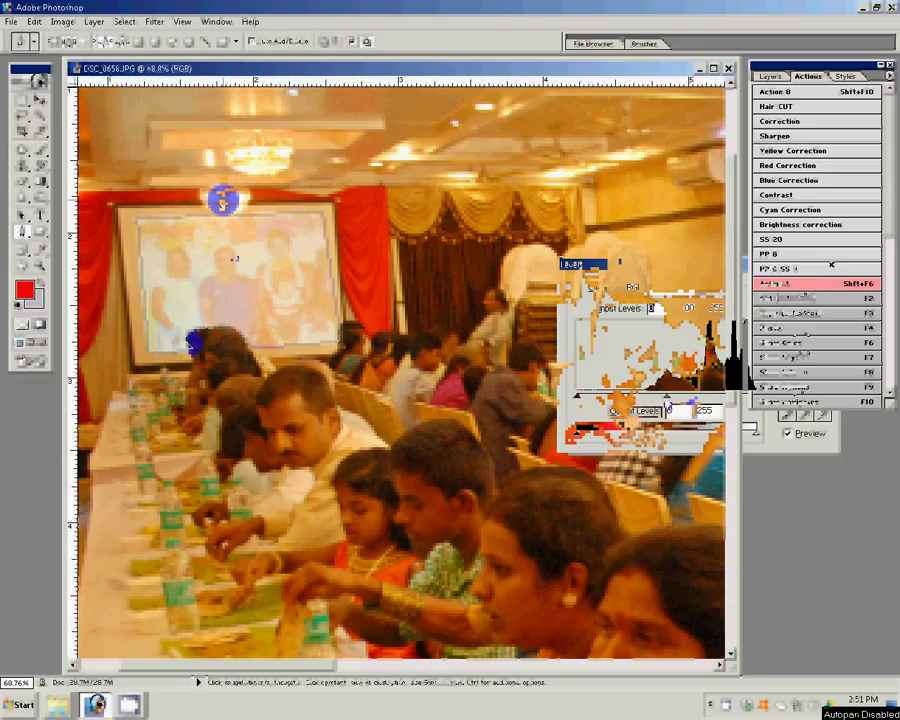
pyautogui.moveTo(693, 399); pyautogui.dragTo(718, 400)
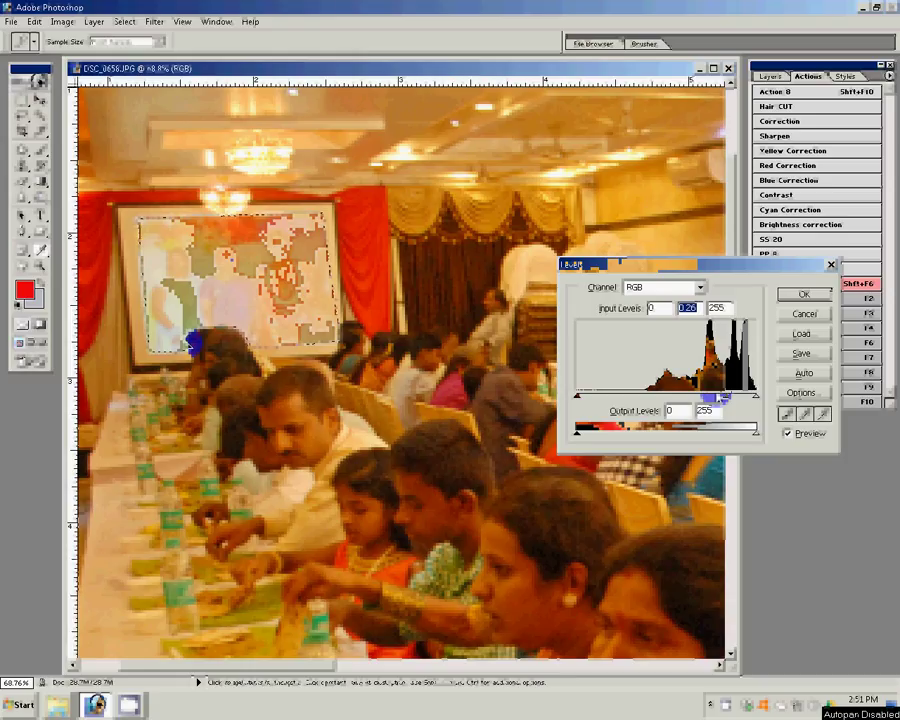
pyautogui.moveTo(755, 397); pyautogui.dragTo(746, 400)
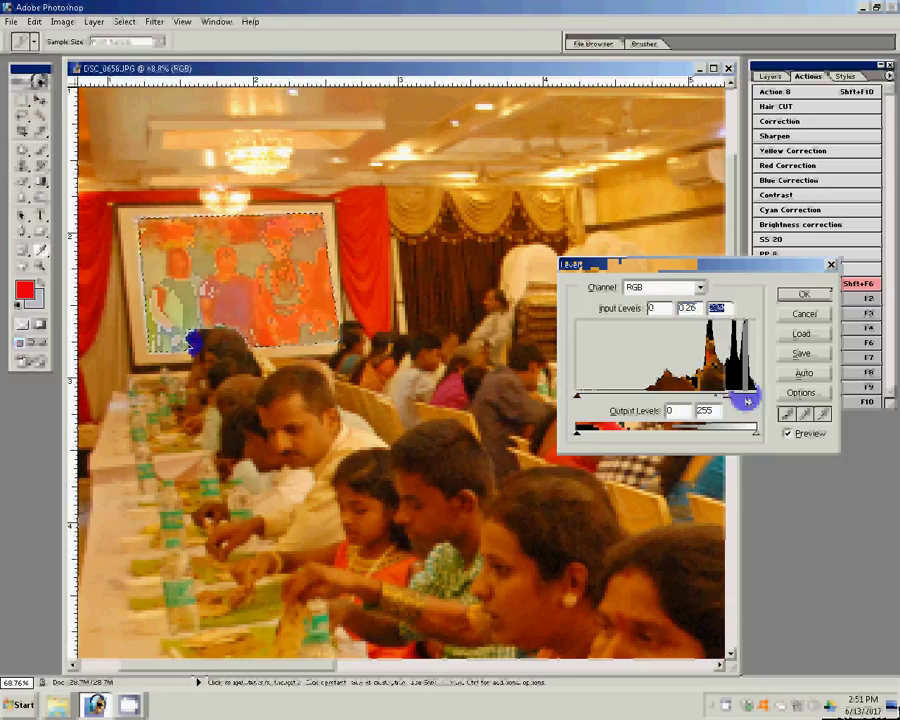
pyautogui.press('Return')
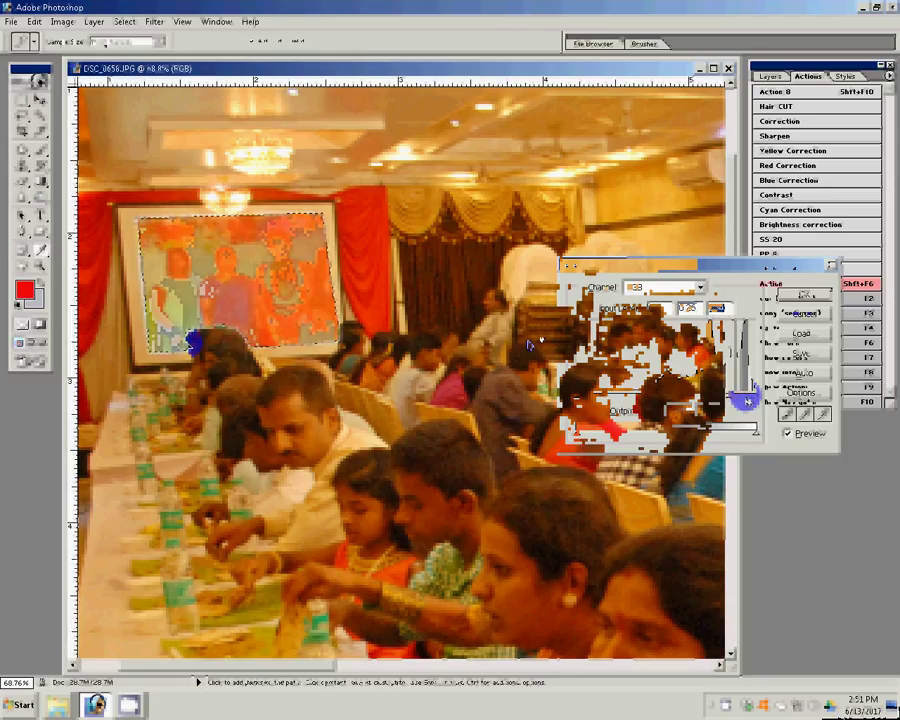
# Resize the banquet hall photo to 8 inches wide
pyautogui.press('z')
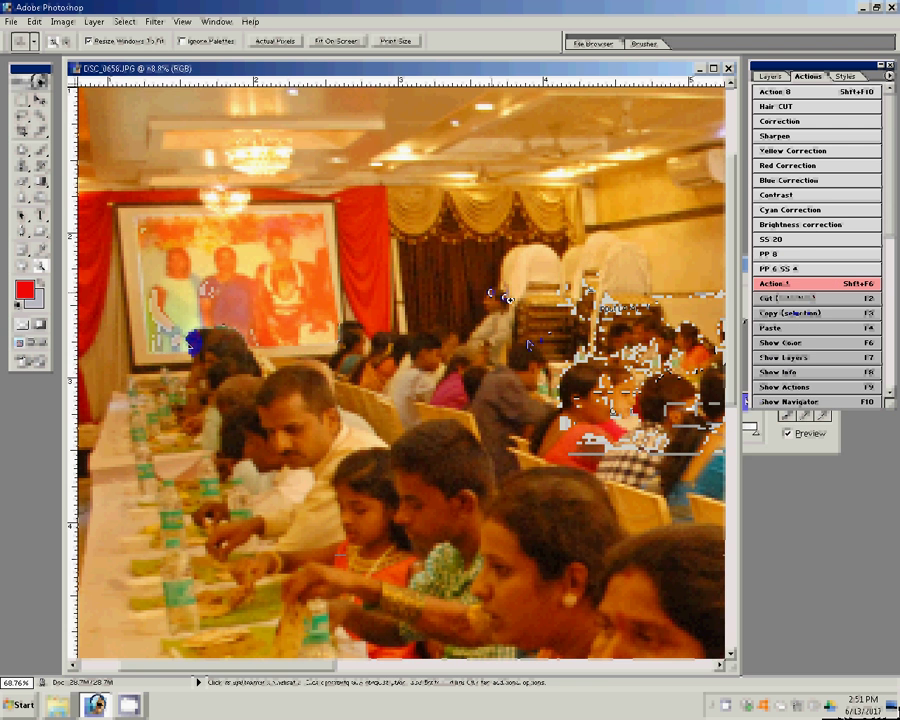
pyautogui.click(338, 41)
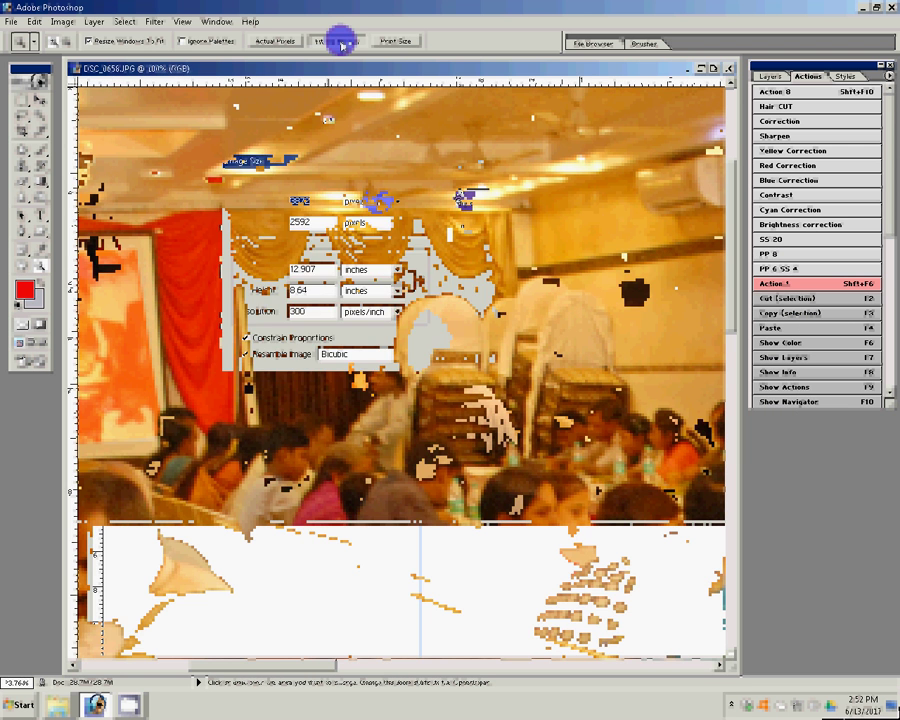
pyautogui.write('8')
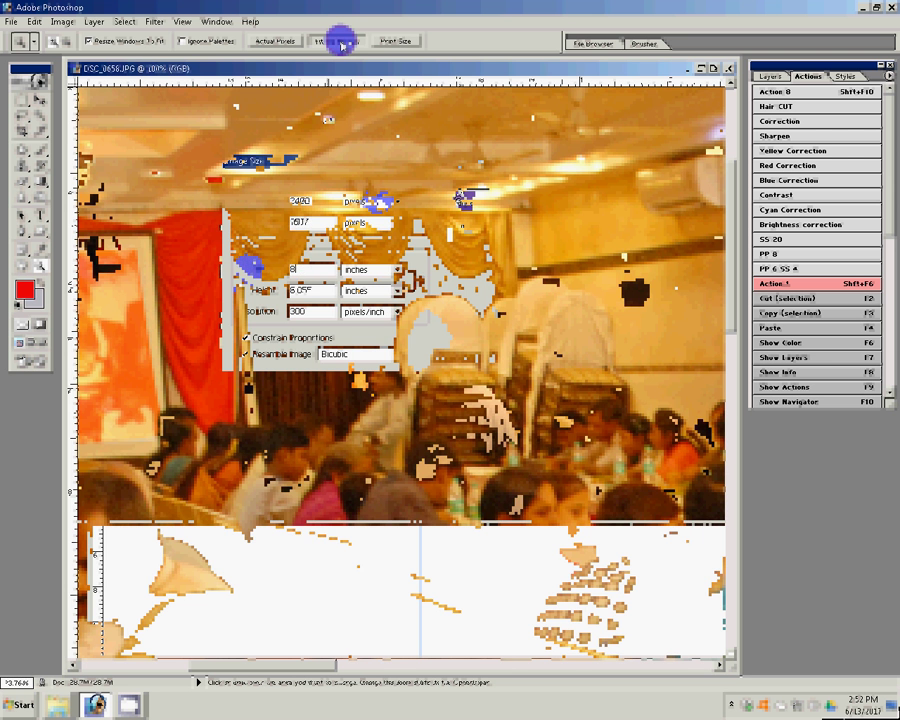
pyautogui.click(456, 182)
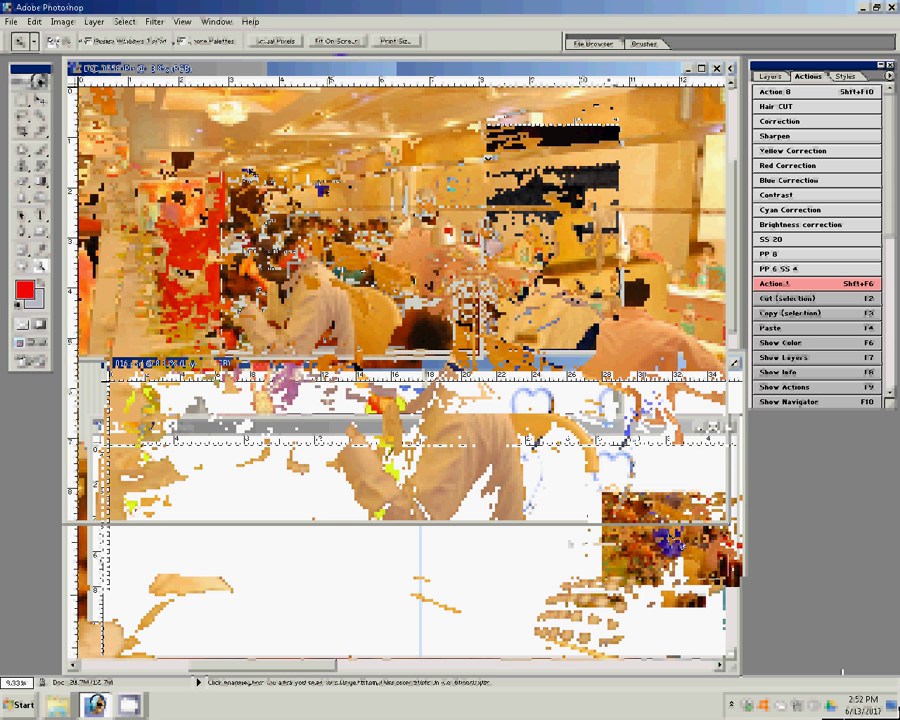
# Move the hall photo into the album spread and close its document
pyautogui.press('v')
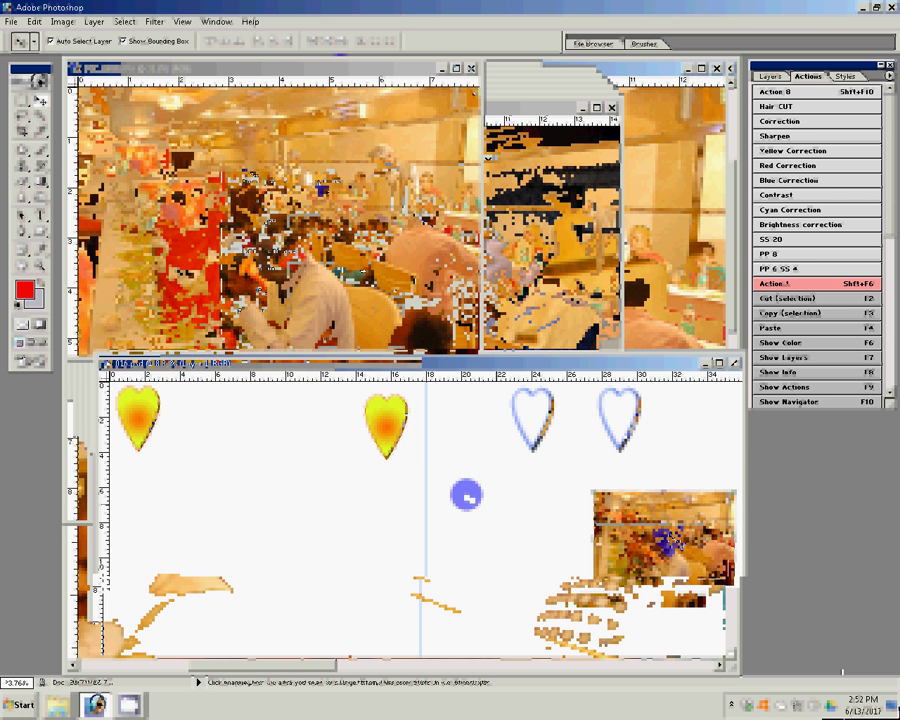
pyautogui.hotkey('ctrl', 'w')
pyautogui.click(475, 265)
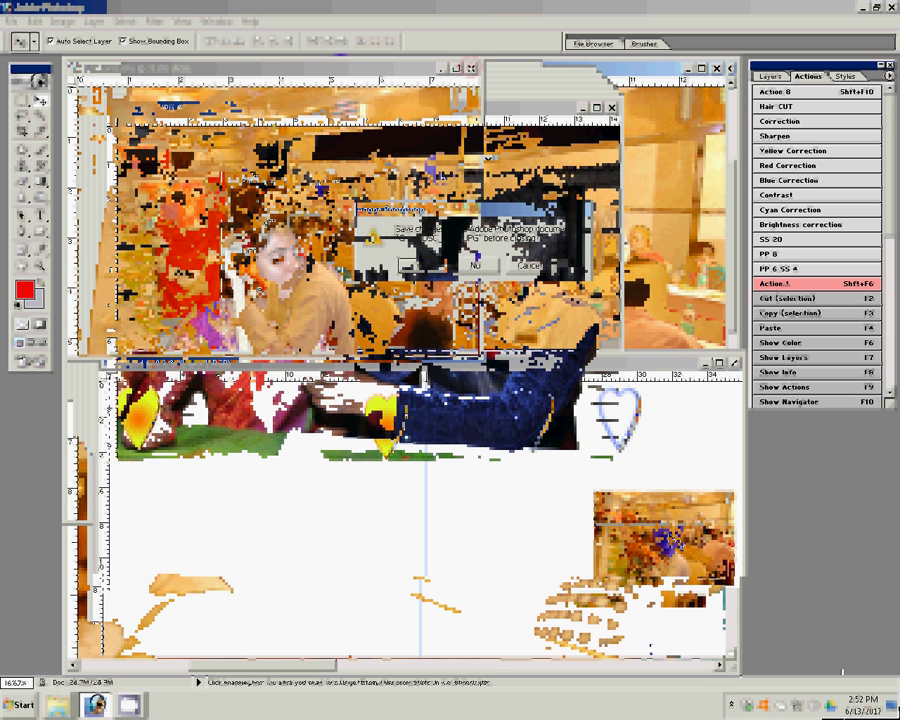
# Resize the couple photo DSC_1018.JPG to a width of 2488
pyautogui.hotkey('ctrl', 'alt', 'i')
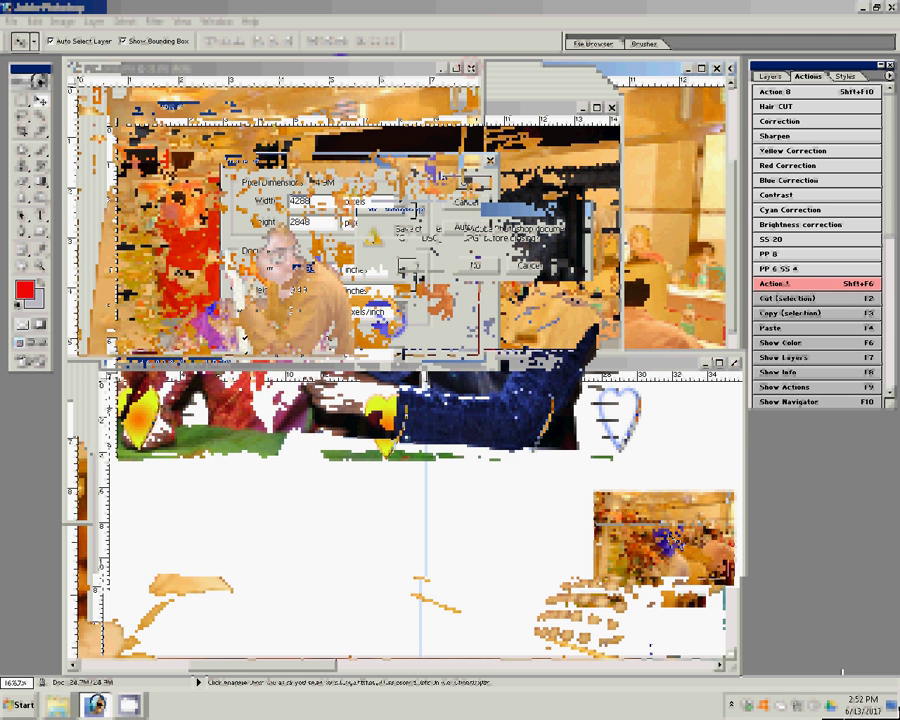
pyautogui.write('2488')
pyautogui.press('Return')
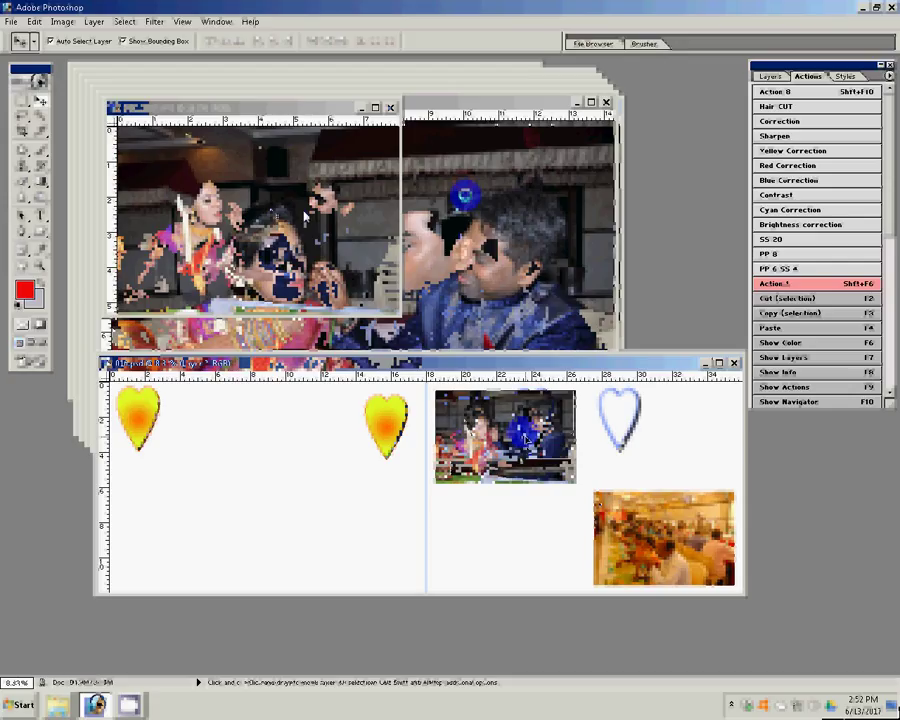
# Close the placed photo, resize DSC_1016.JPG to 8 inches wide, and run Hair CUT on it
pyautogui.click(395, 107)
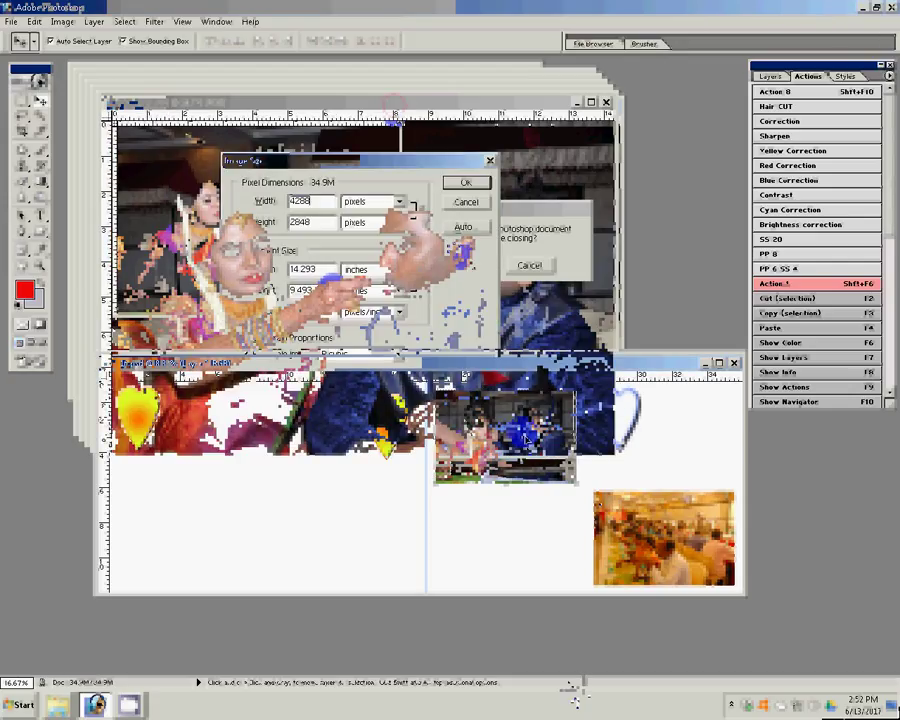
pyautogui.doubleClick(310, 269)
pyautogui.write('8')
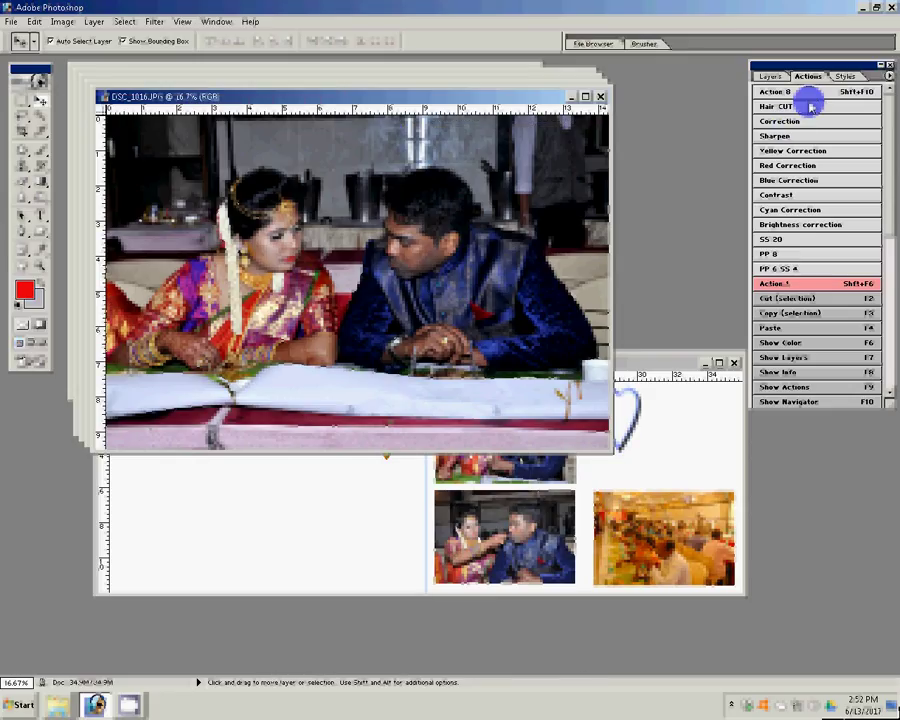
pyautogui.click(812, 106)
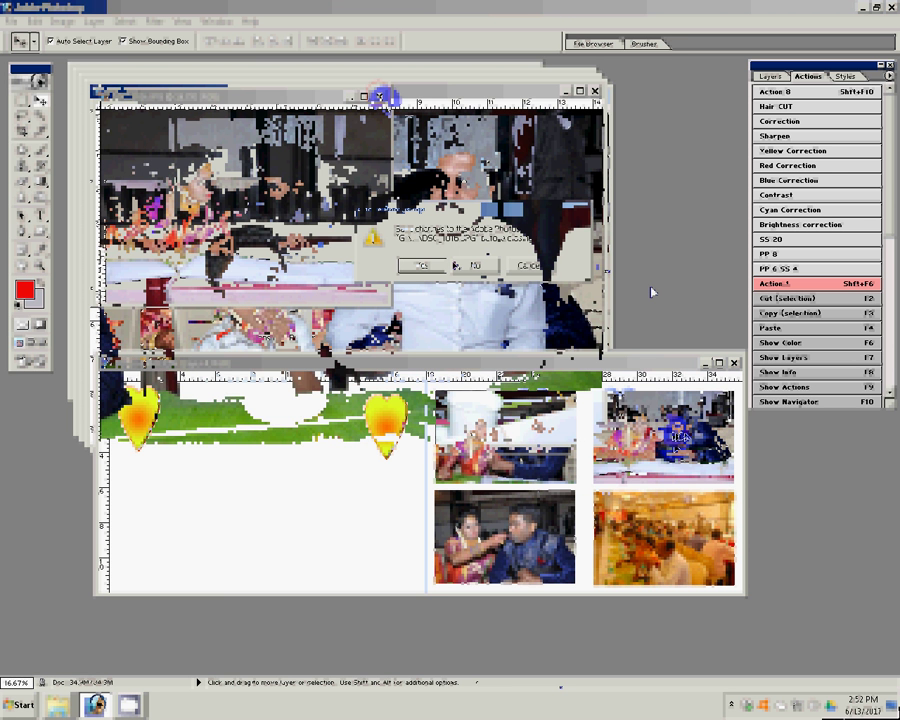
# Resize a dining photo to 8 inches wide, then close it without saving once placed
pyautogui.doubleClick(313, 270)
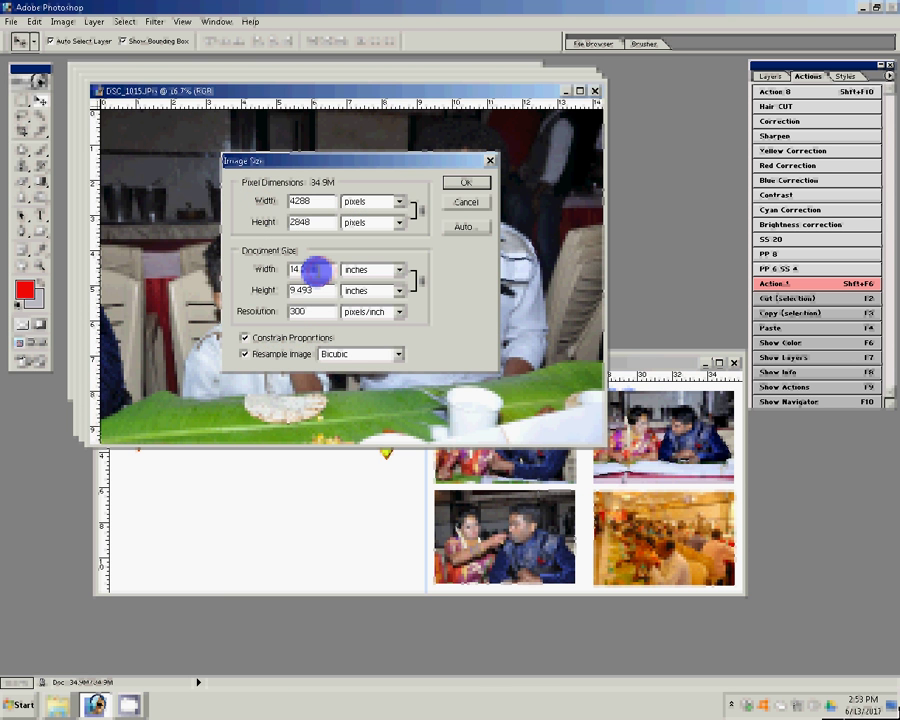
pyautogui.write('8')
pyautogui.click(467, 182)
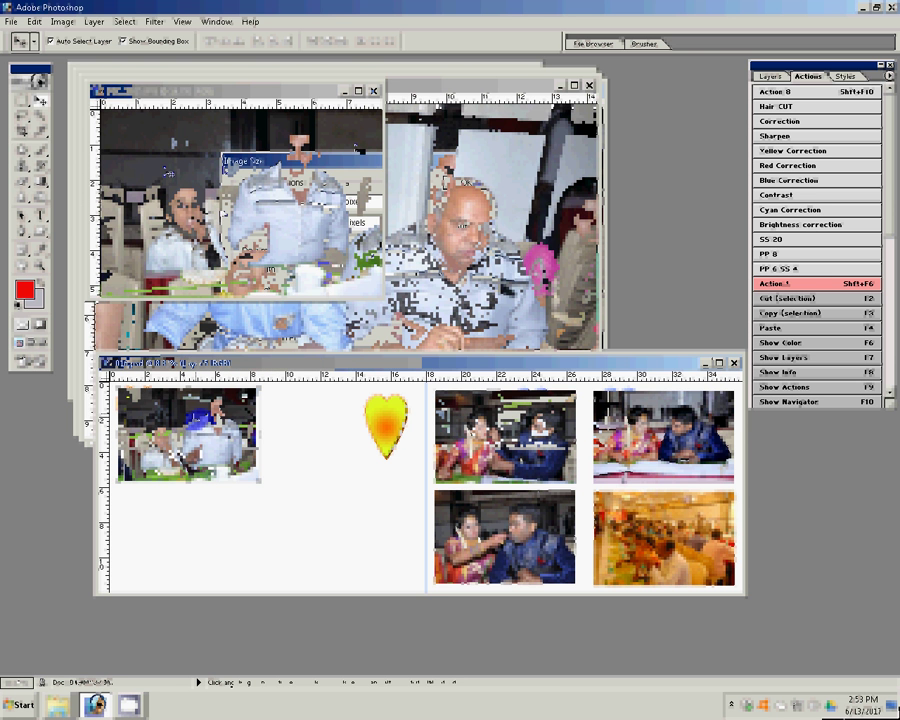
pyautogui.click(373, 90)
pyautogui.click(472, 263)
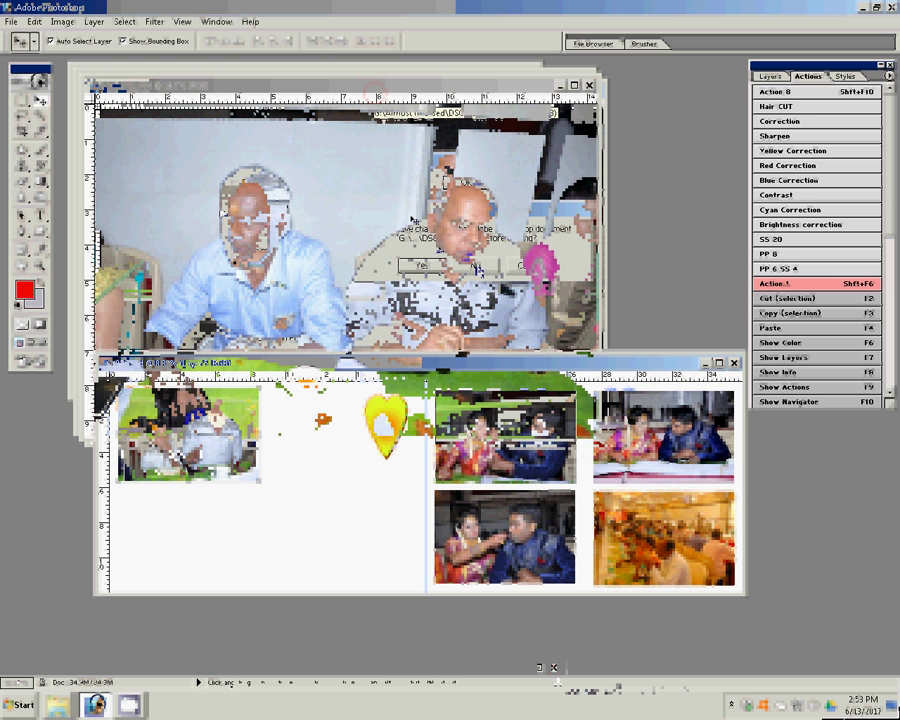
# Resize the next dining photo from 14.293 to 8 inches wide
pyautogui.hotkey('ctrl', 'alt', 'i')
pyautogui.doubleClick(327, 266)
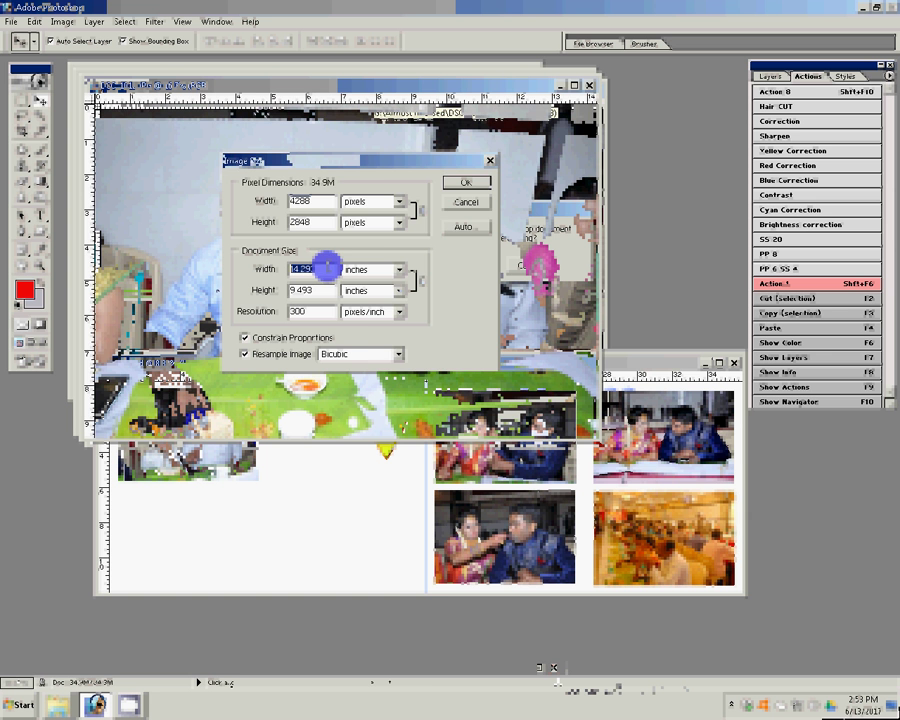
pyautogui.write('8')
pyautogui.press('Return')
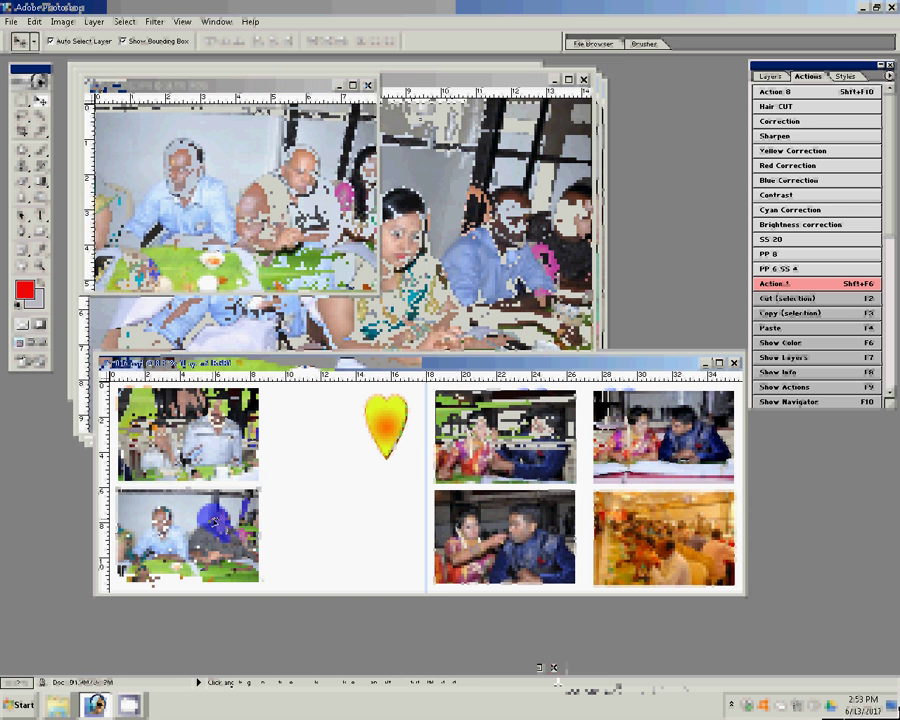
# Close the placed photo without saving and resize the third dining photo to 8 inches wide
pyautogui.click(367, 84)
pyautogui.click(471, 264)
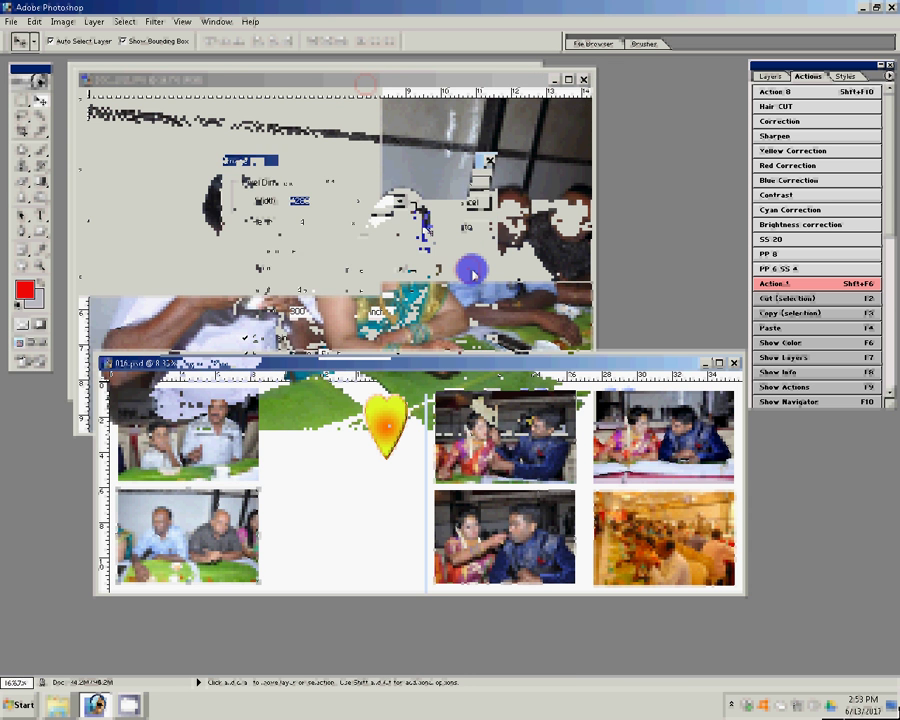
pyautogui.write('8')
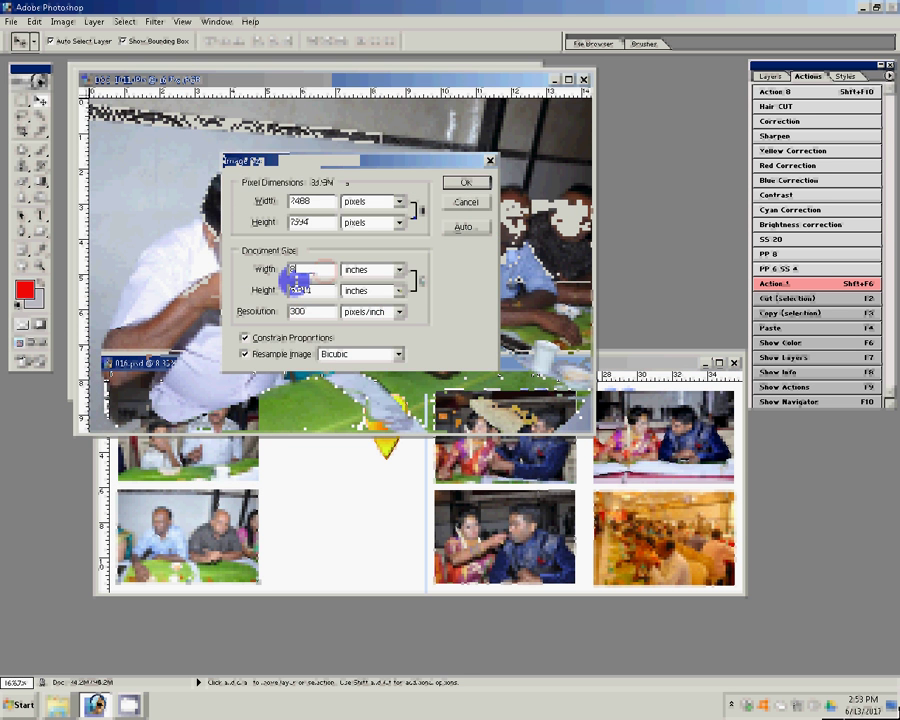
pyautogui.click(478, 184)
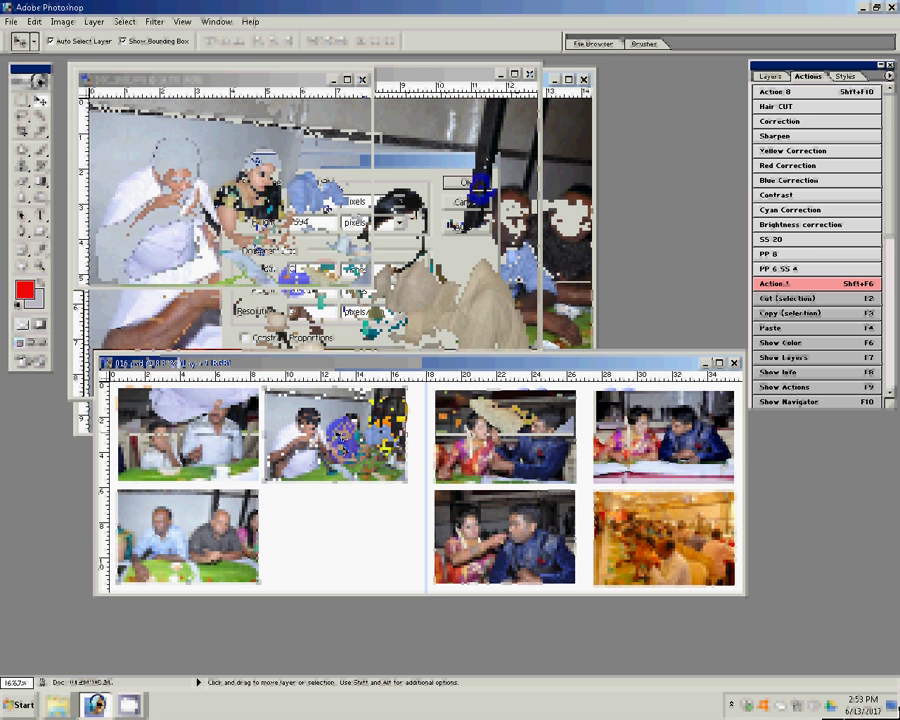
# Close the placed photo without saving and resize DSC_0672.JPG to 8 inches wide
pyautogui.click(361, 79)
pyautogui.press('n')
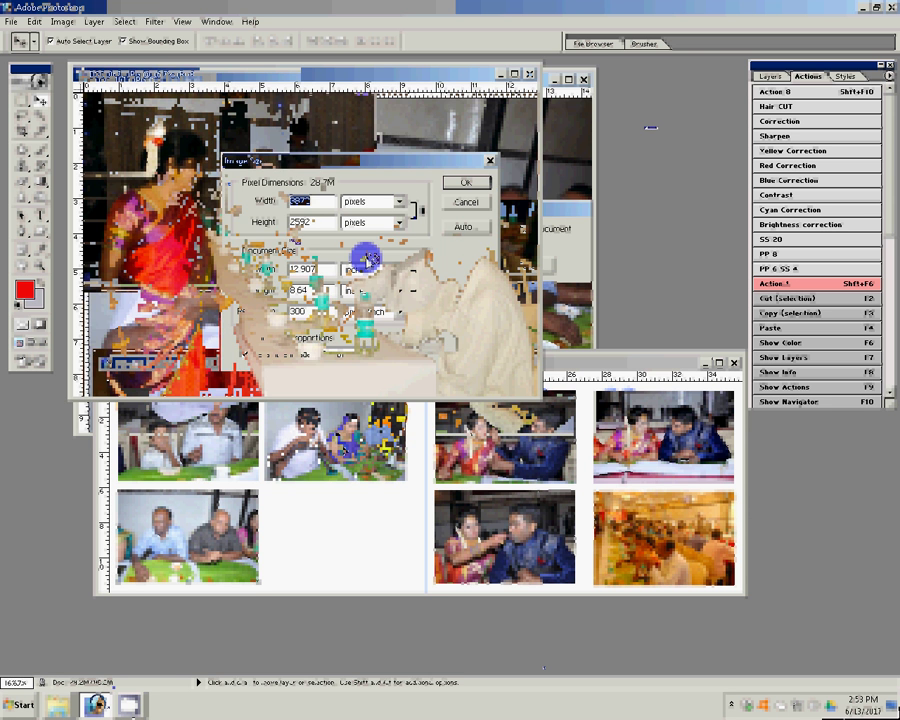
pyautogui.write('8')
pyautogui.click(448, 184)
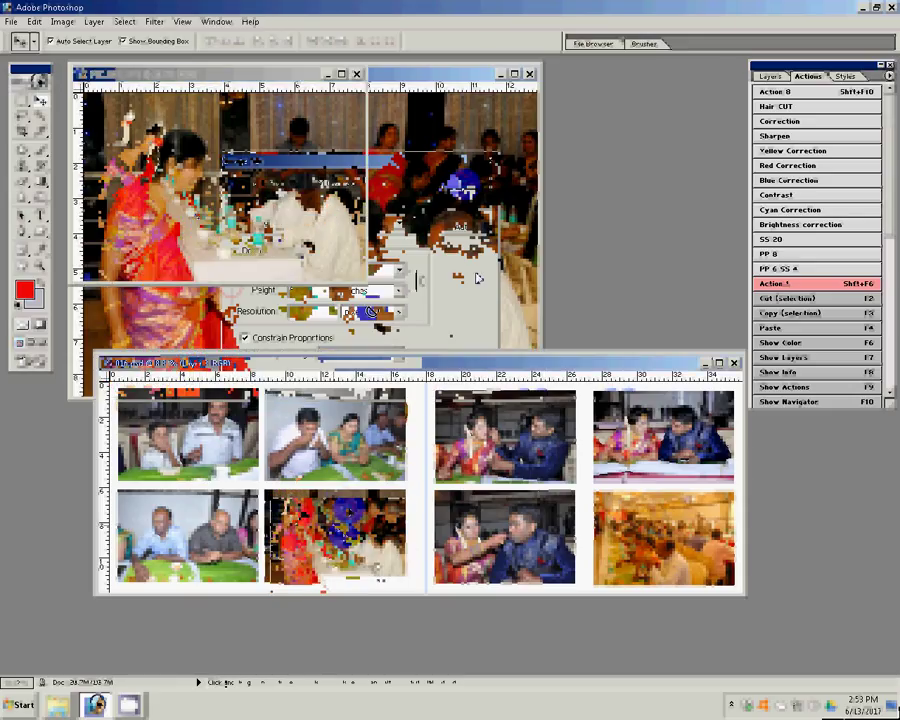
# Add a blue-to-orange multicolour Gradient fill layer above Background, angled at -15 degrees
pyautogui.click(772, 76)
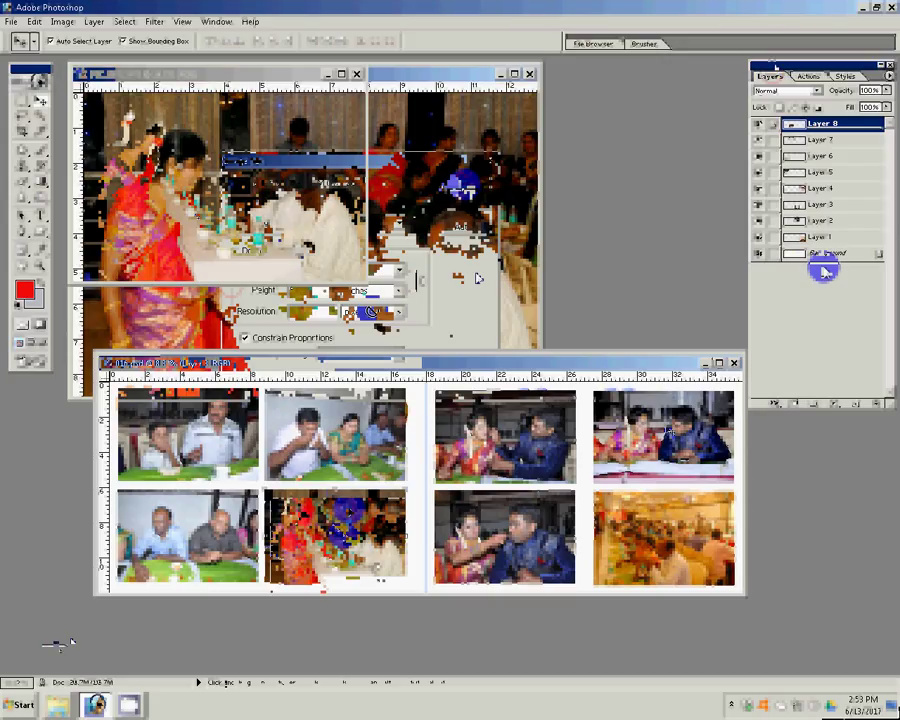
pyautogui.click(822, 256)
pyautogui.click(860, 407)
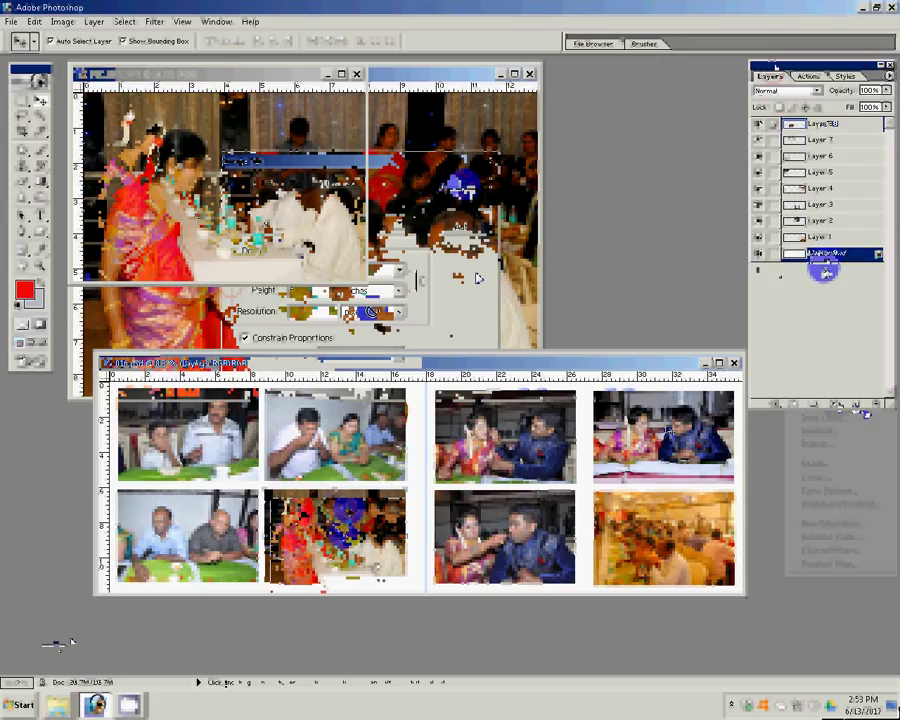
pyautogui.click(830, 430)
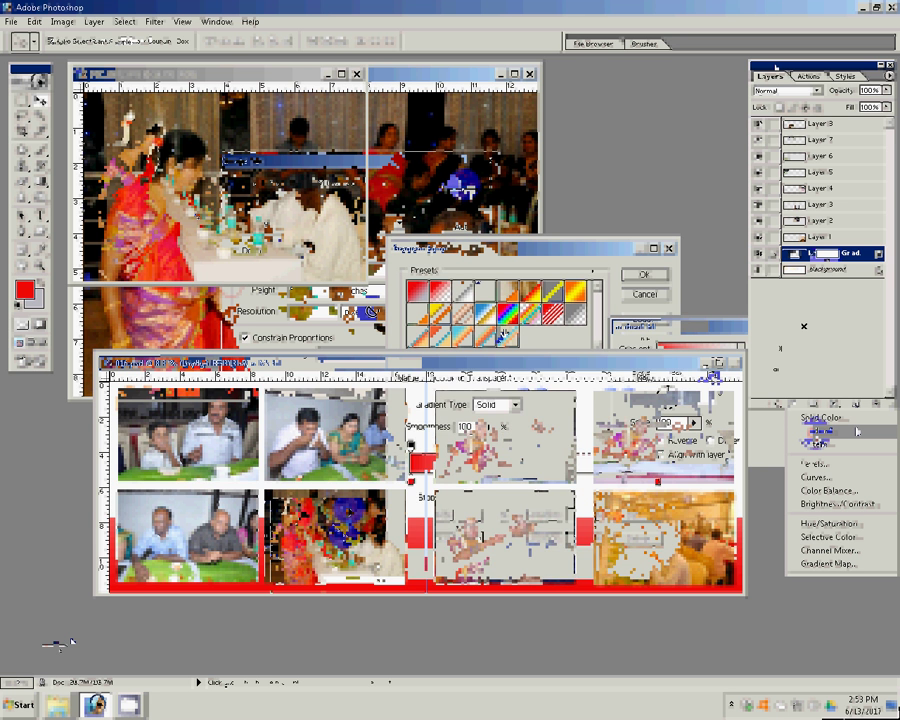
pyautogui.click(503, 336)
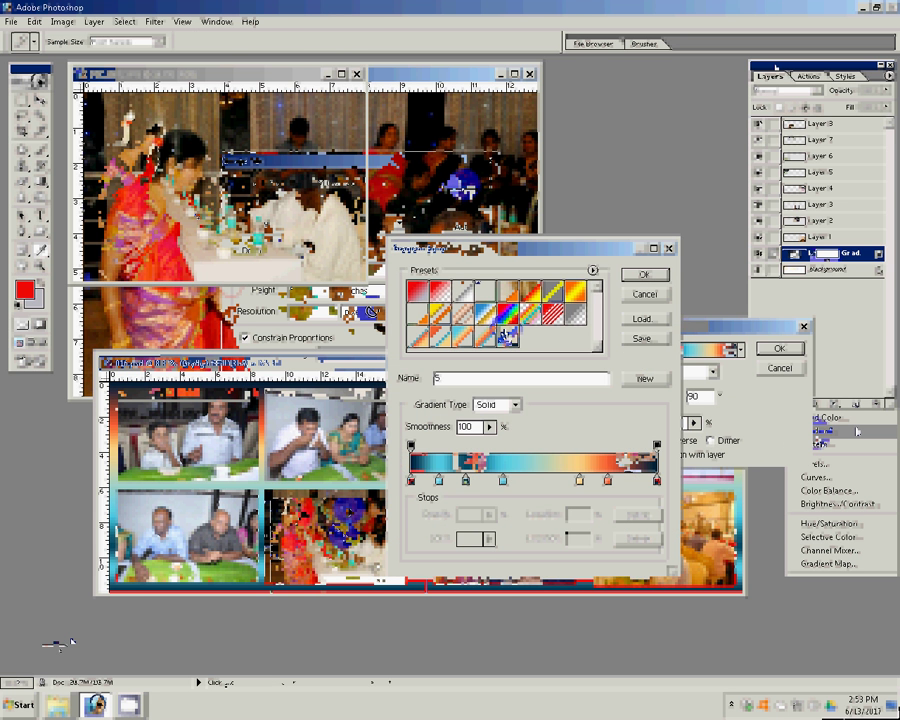
pyautogui.click(644, 274)
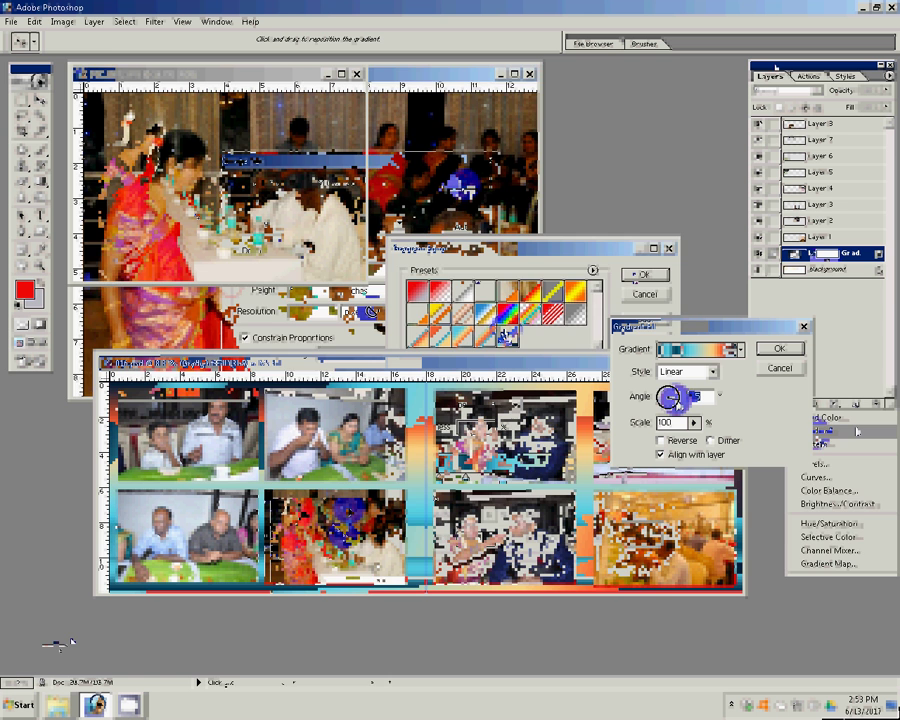
pyautogui.moveTo(668, 397); pyautogui.dragTo(708, 385)
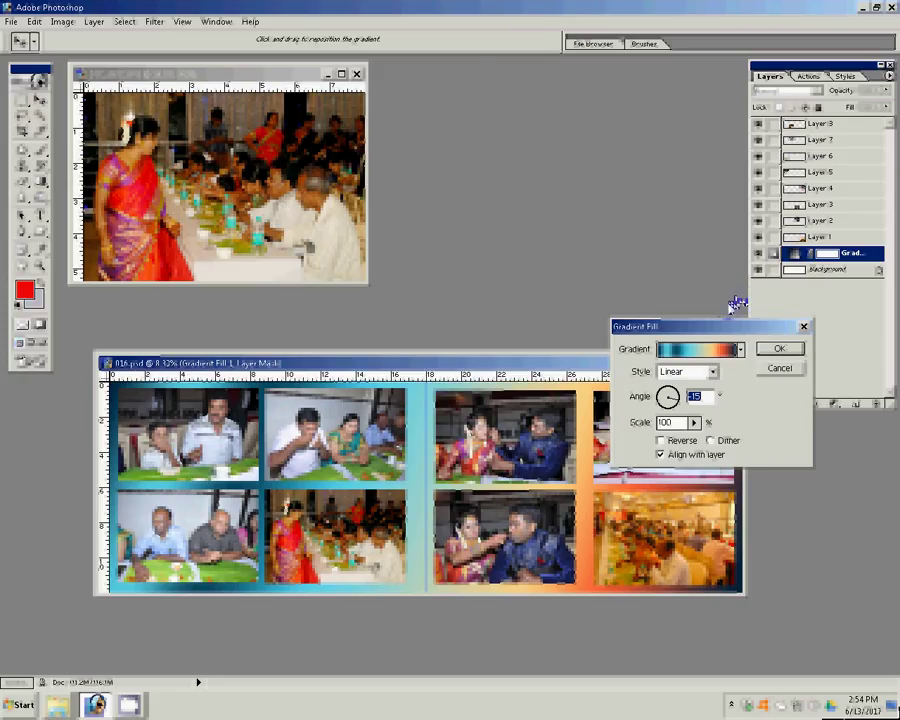
pyautogui.click(796, 342)
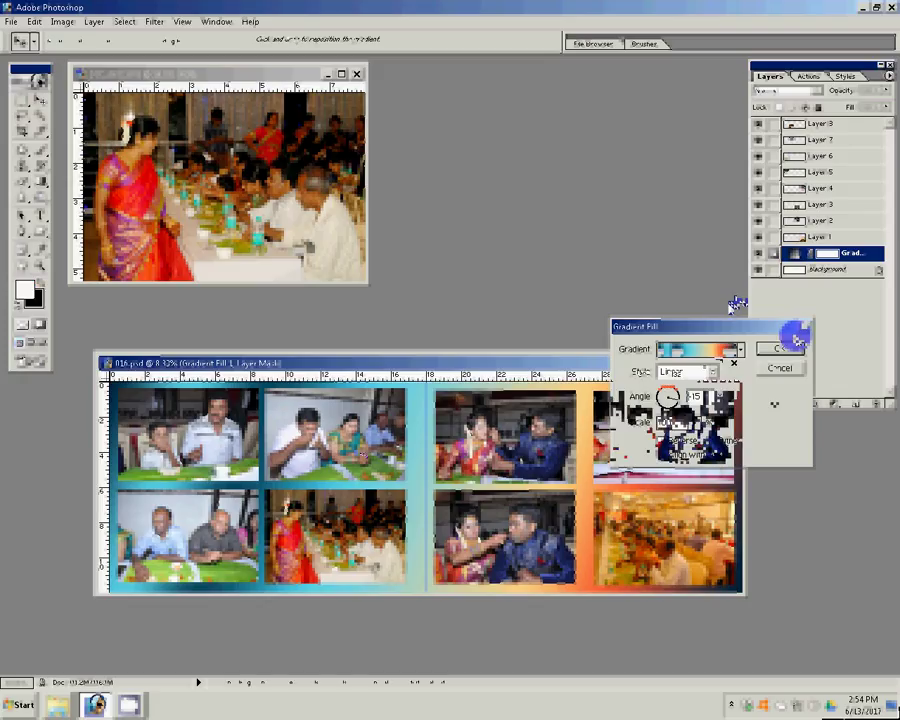
pyautogui.click(777, 404)
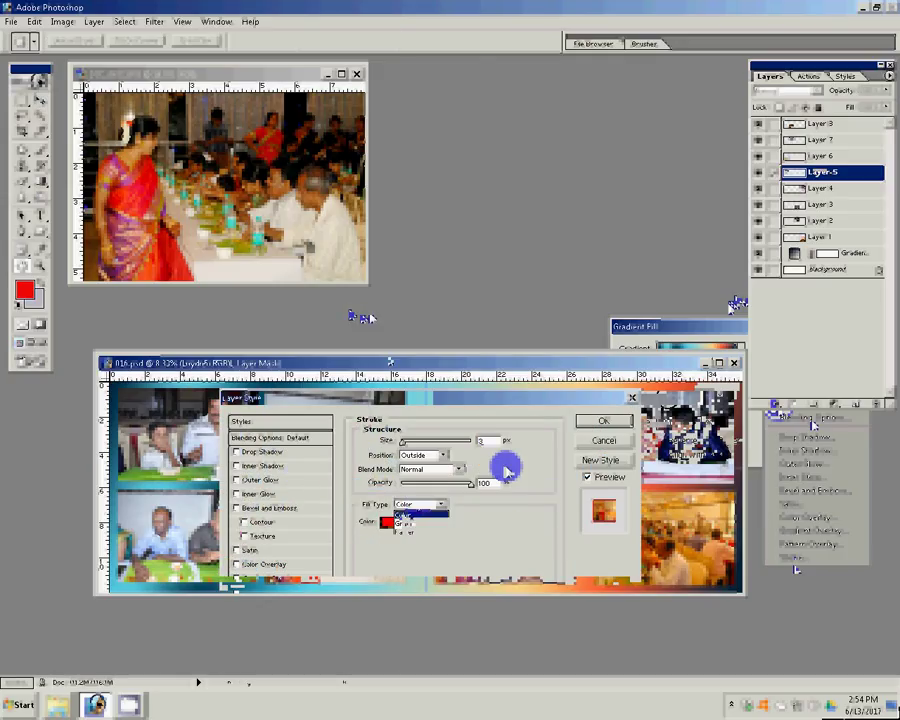
# Give Layer 5 a 25 px Stroke filled with the red pattern
pyautogui.click(418, 526)
pyautogui.click(422, 538)
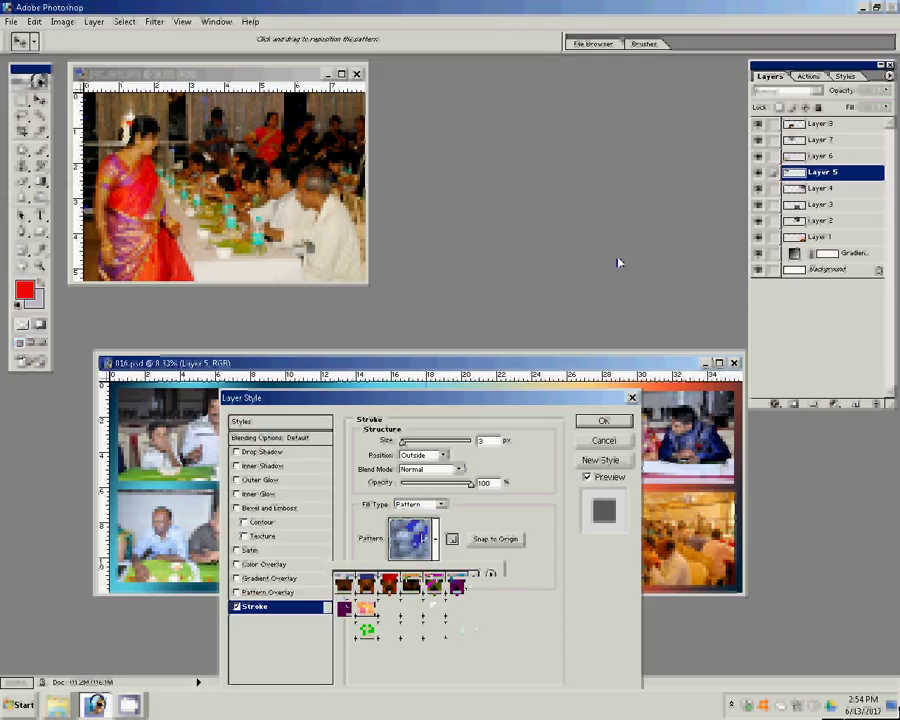
pyautogui.click(389, 582)
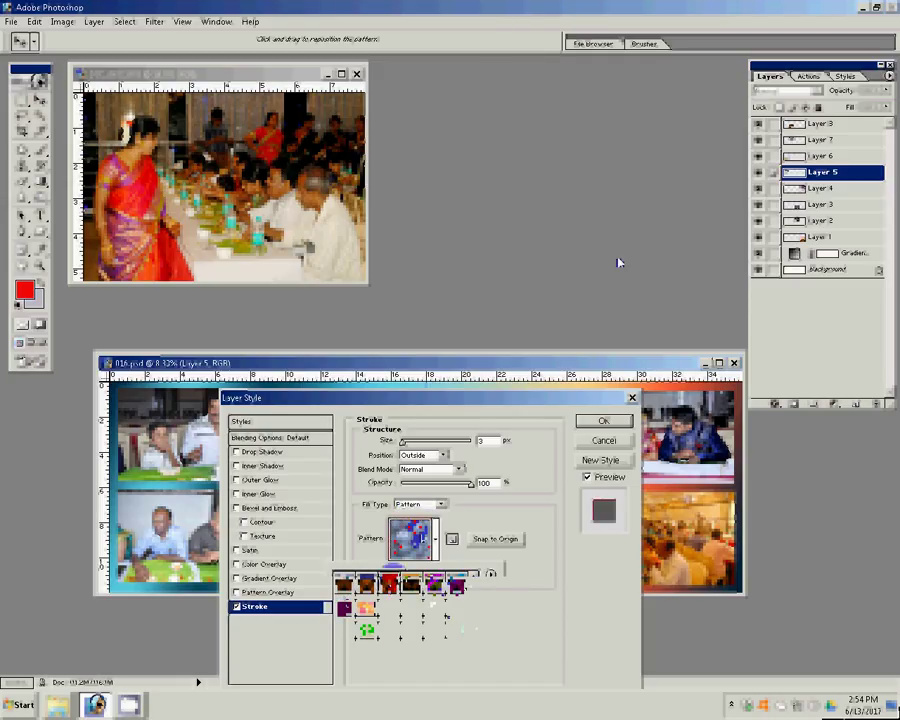
pyautogui.click(539, 447)
pyautogui.doubleClick(486, 440)
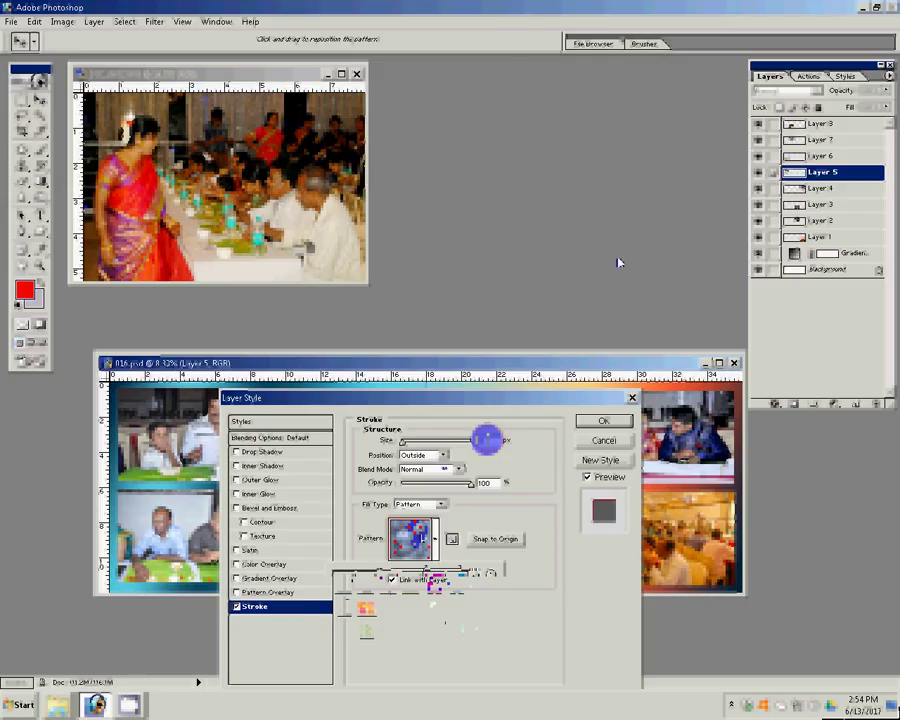
pyautogui.write('25')
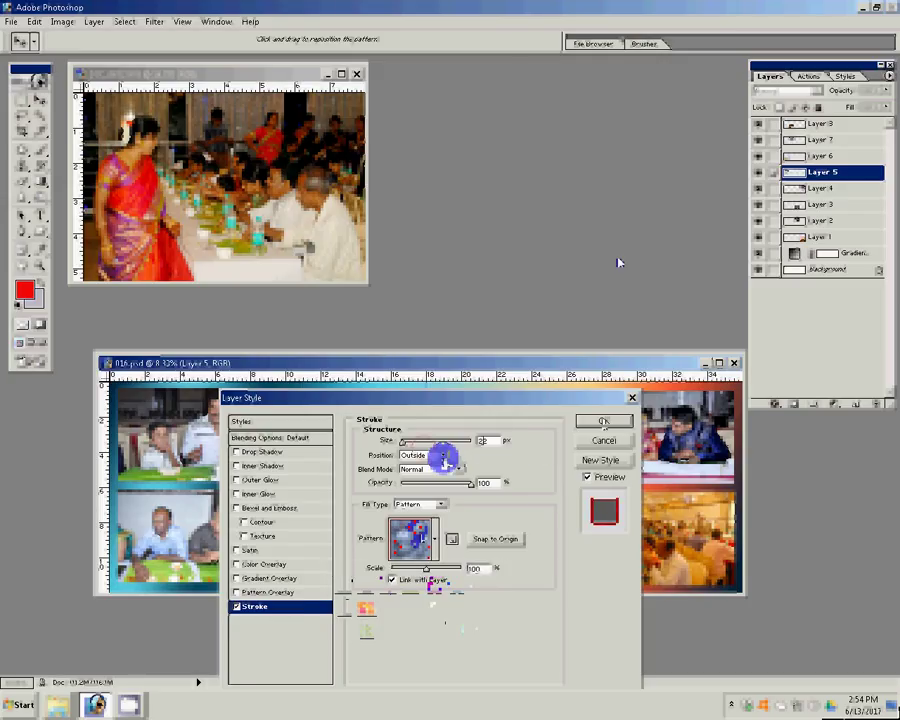
pyautogui.click(603, 421)
# Copy Layer 5's stroke style and apply it to Layer 7
pyautogui.click(847, 177)
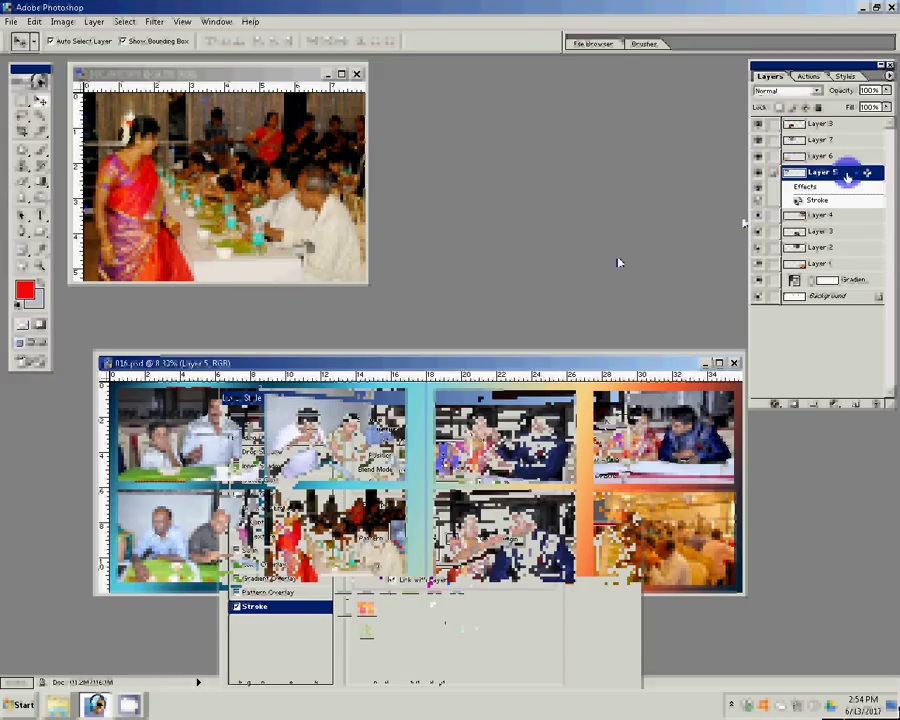
pyautogui.rightClick(847, 177)
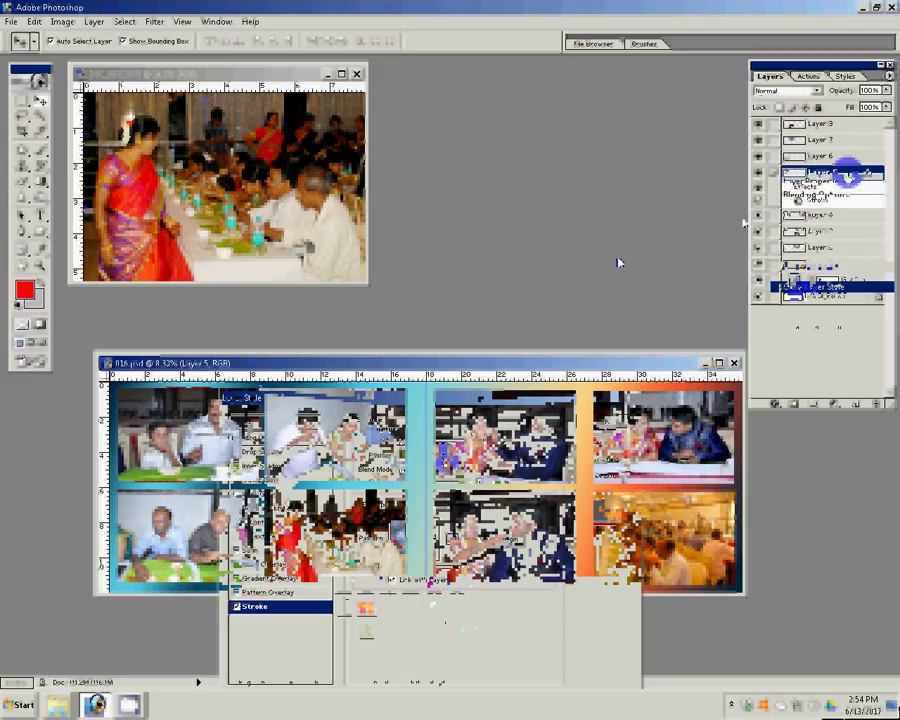
pyautogui.click(825, 287)
pyautogui.click(852, 141)
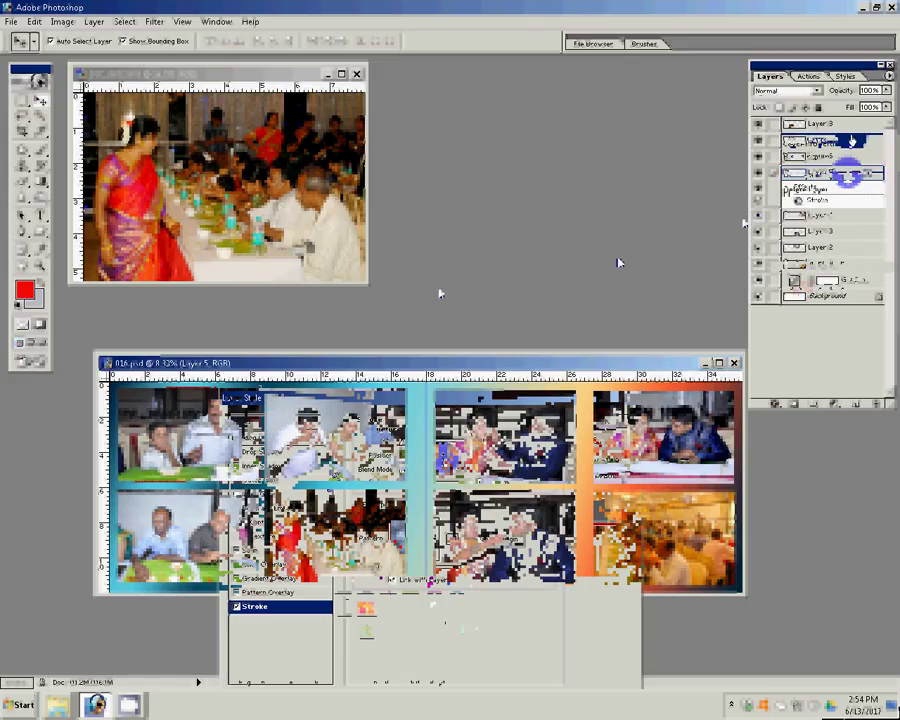
pyautogui.moveTo(805, 255); pyautogui.dragTo(830, 141)
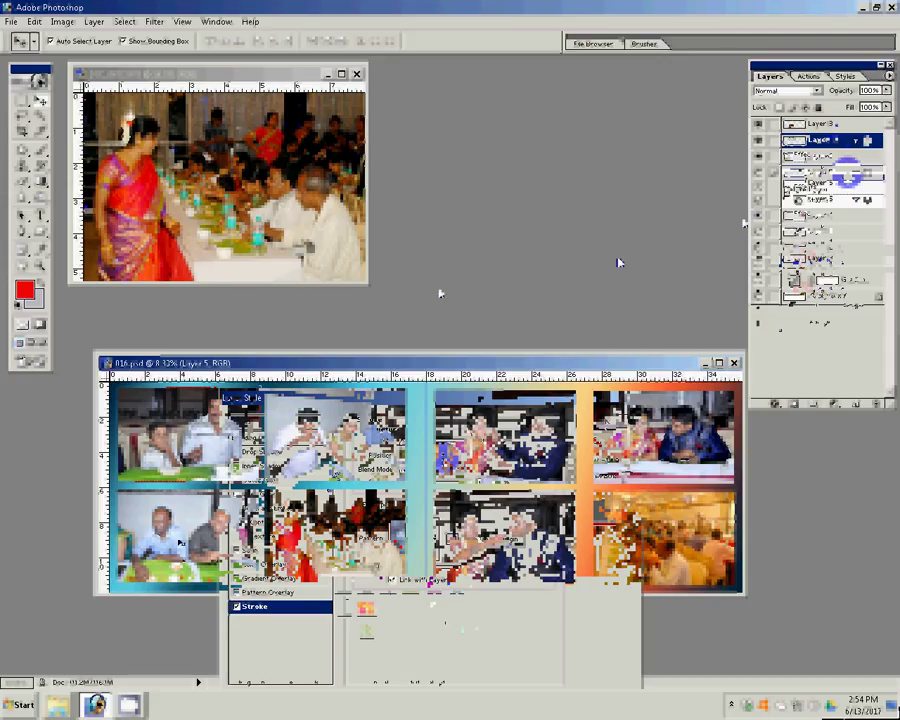
# Paste the copied stroke style onto Layers 6 and 8
pyautogui.click(845, 180)
pyautogui.rightClick(785, 184)
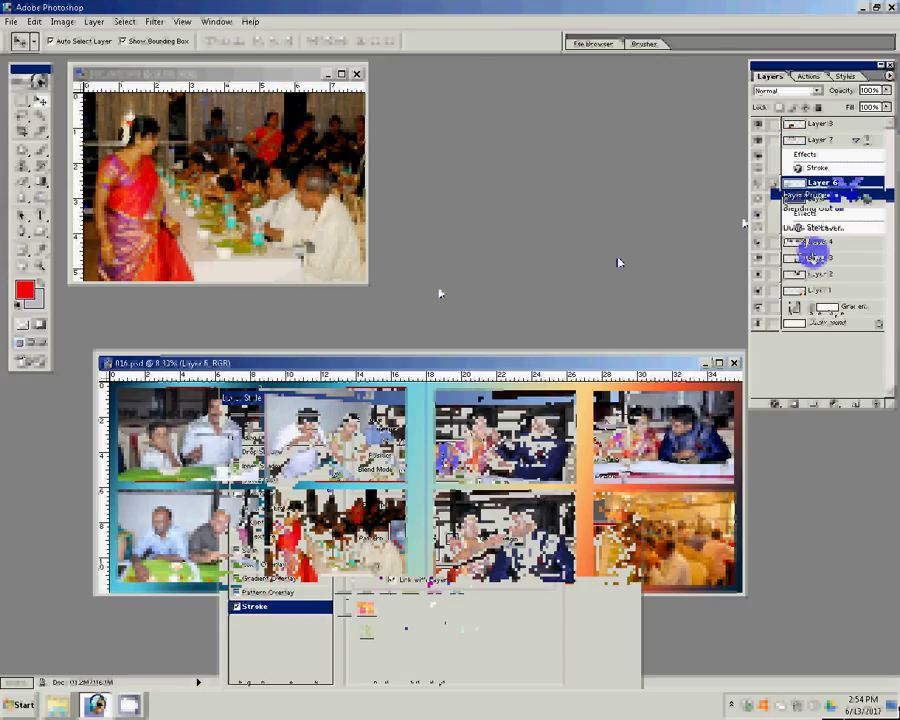
pyautogui.click(808, 315)
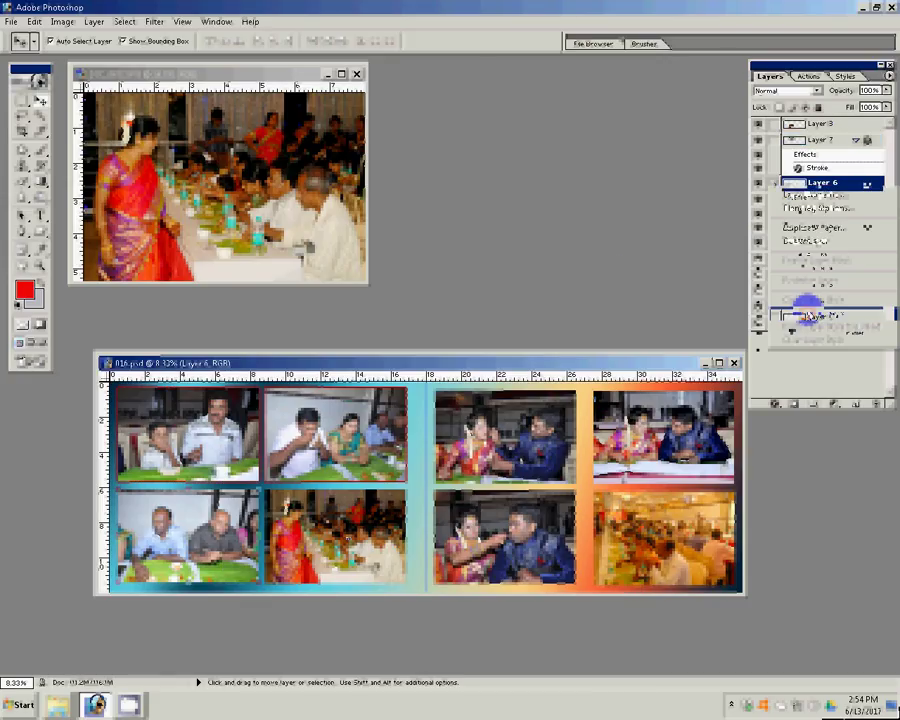
pyautogui.click(838, 126)
pyautogui.rightClick(840, 125)
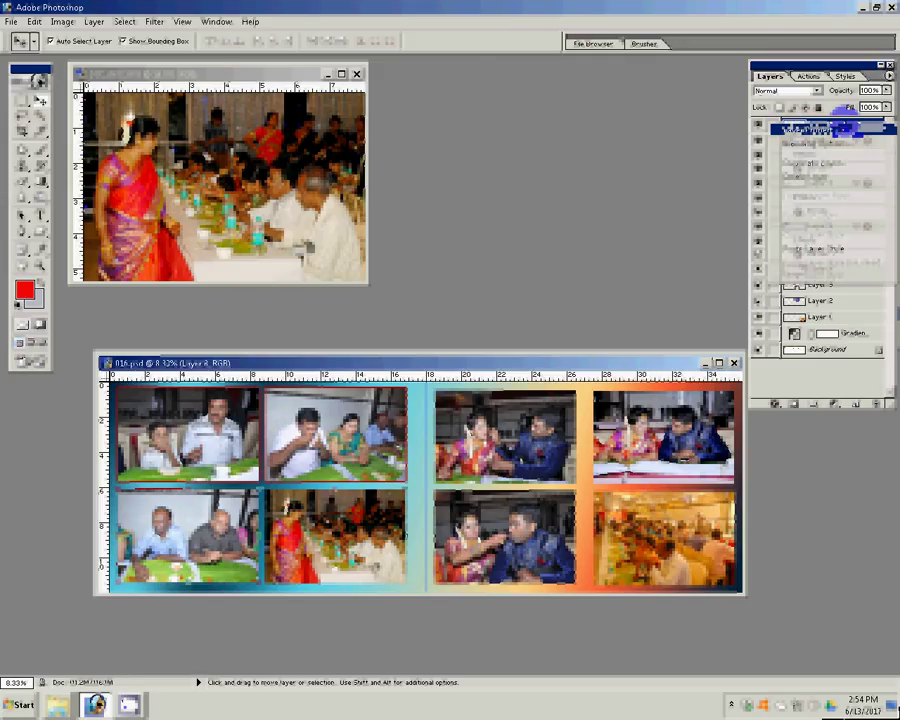
pyautogui.click(812, 248)
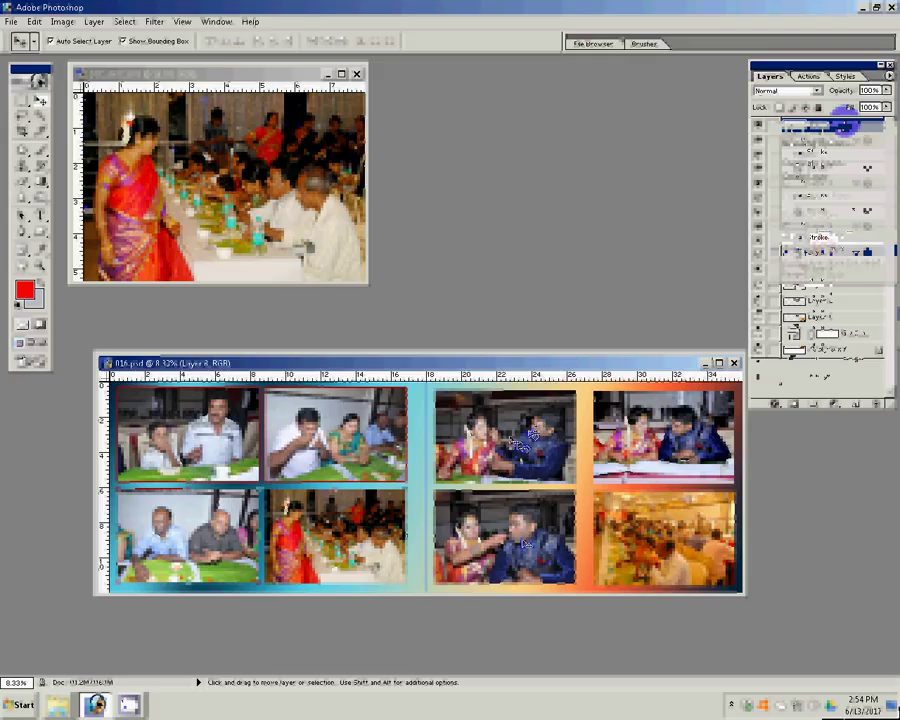
# Copy the Layer 2 border style and apply it to Layer 4
pyautogui.click(531, 434)
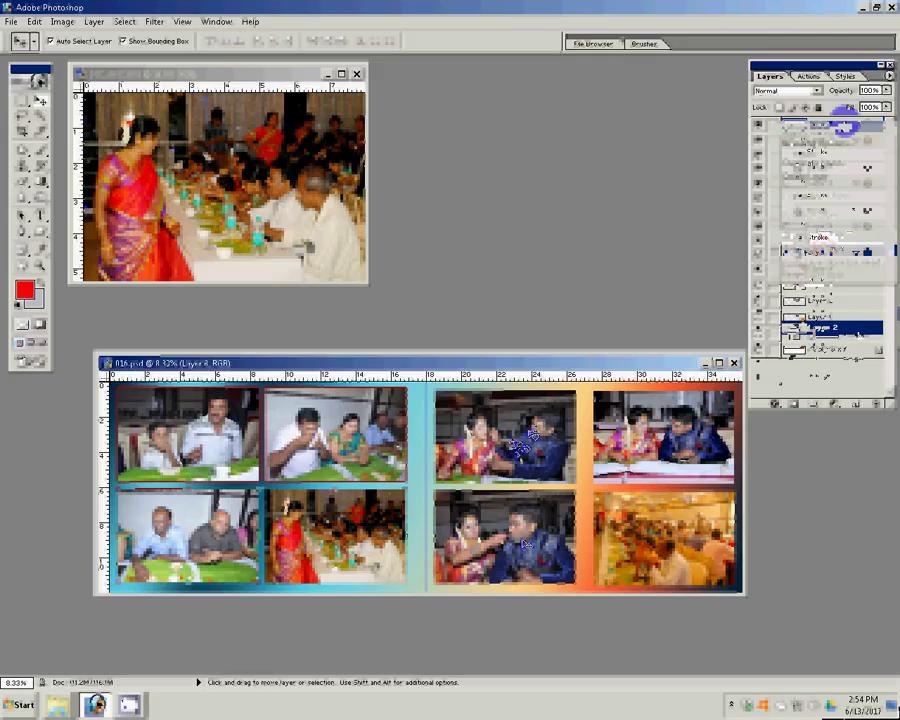
pyautogui.rightClick(856, 331)
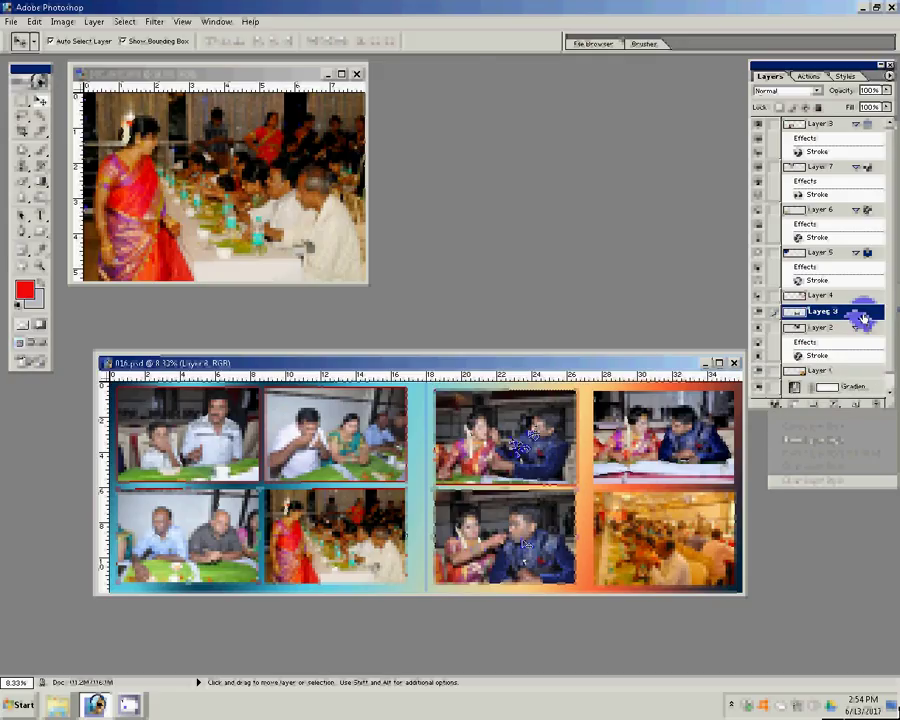
pyautogui.click(862, 297)
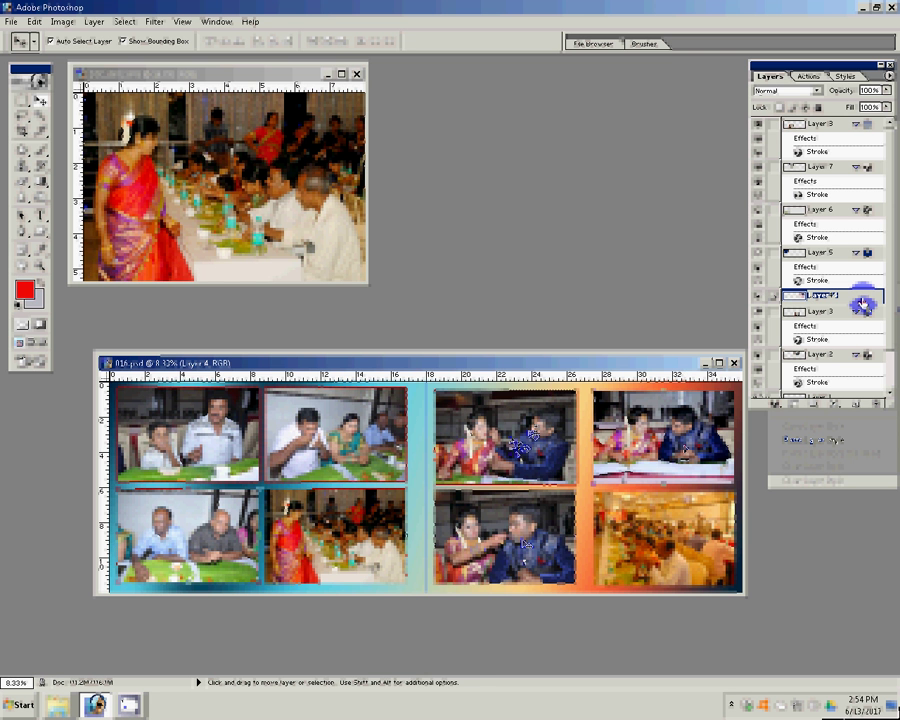
pyautogui.press('h')
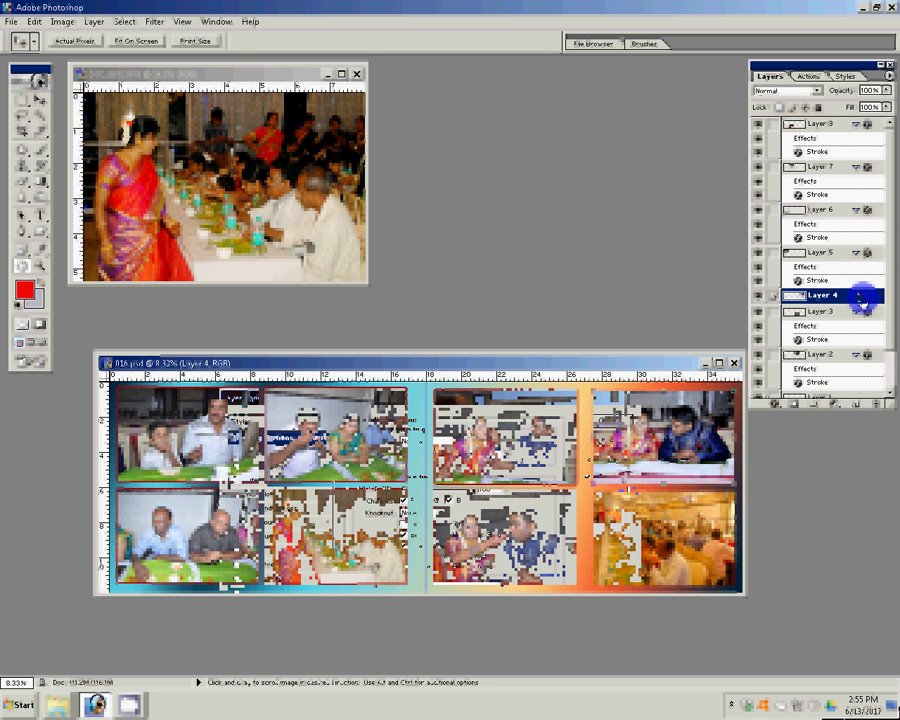
pyautogui.press('v')
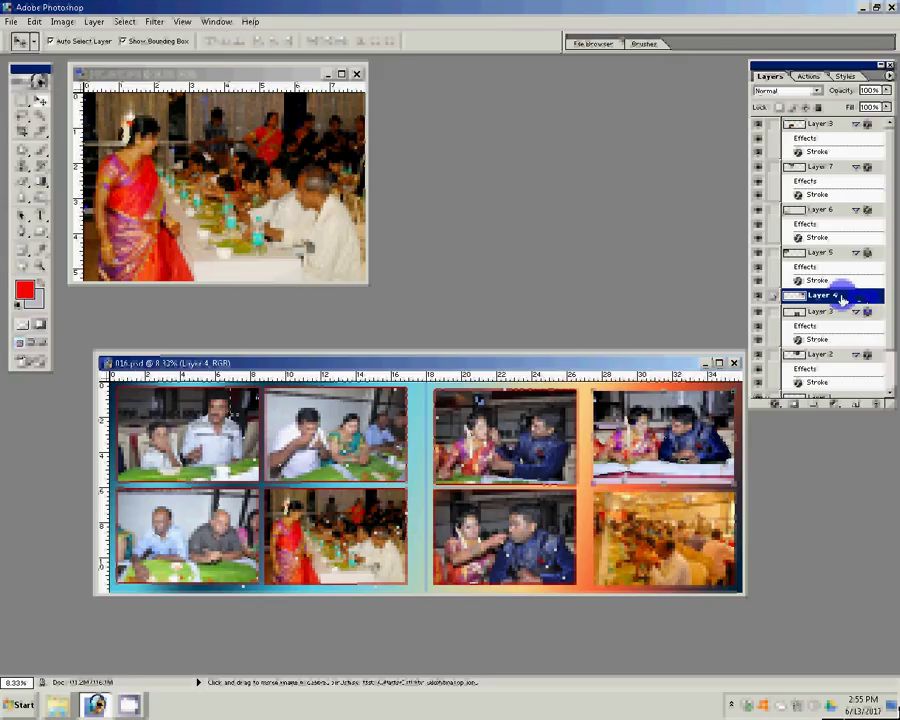
pyautogui.moveTo(843, 298); pyautogui.dragTo(836, 296)
pyautogui.hotkey('alt', 'shift', '[')
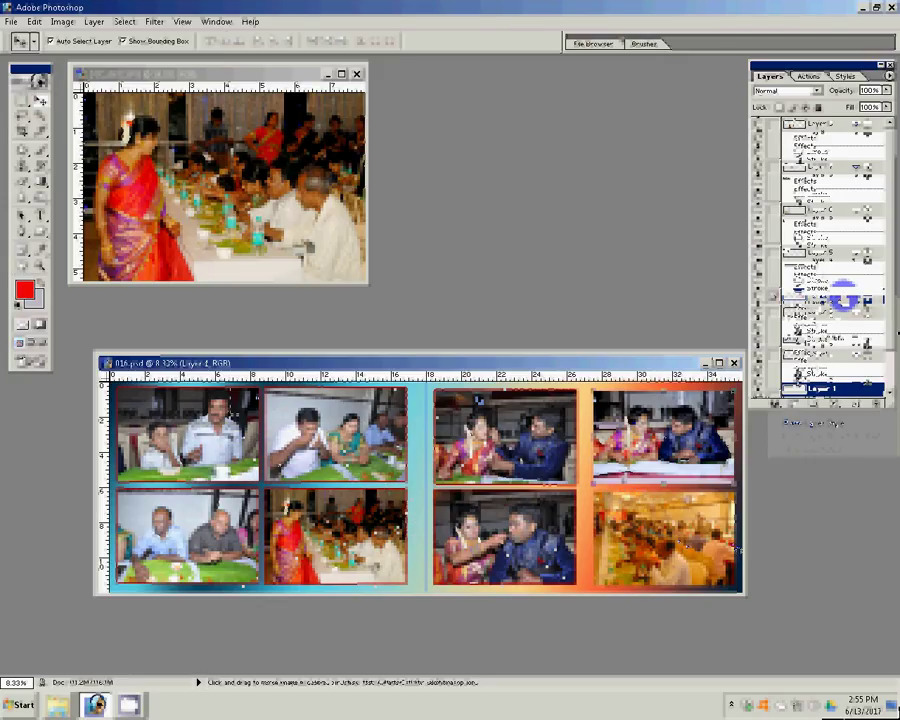
# Paste the pattern stroke style onto Layer 1
pyautogui.doubleClick(853, 390)
pyautogui.press('Escape')
pyautogui.scroll(-1, 886, 307)
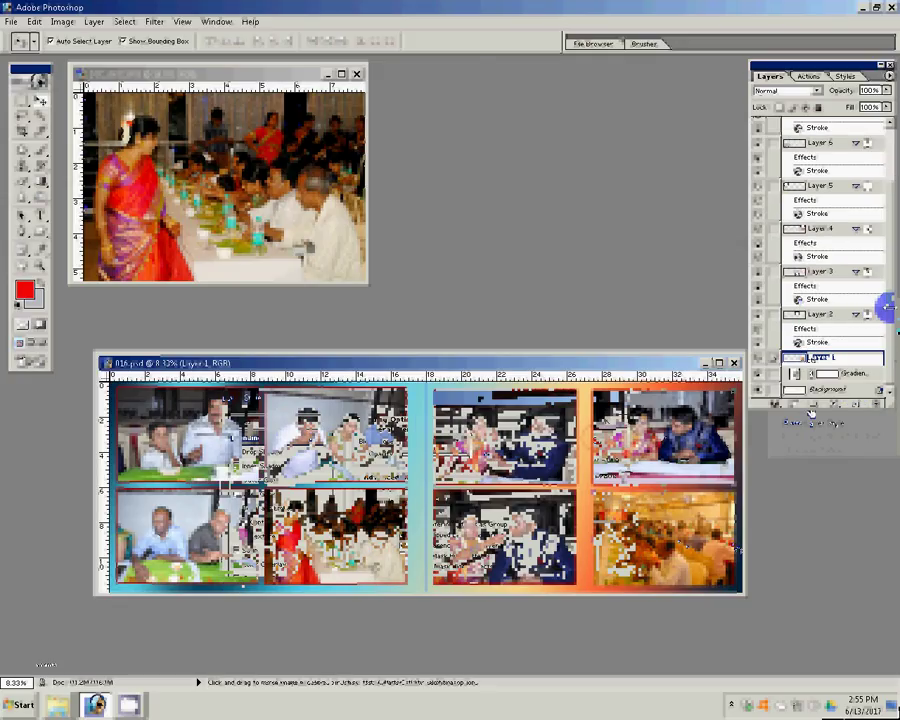
pyautogui.rightClick(855, 360)
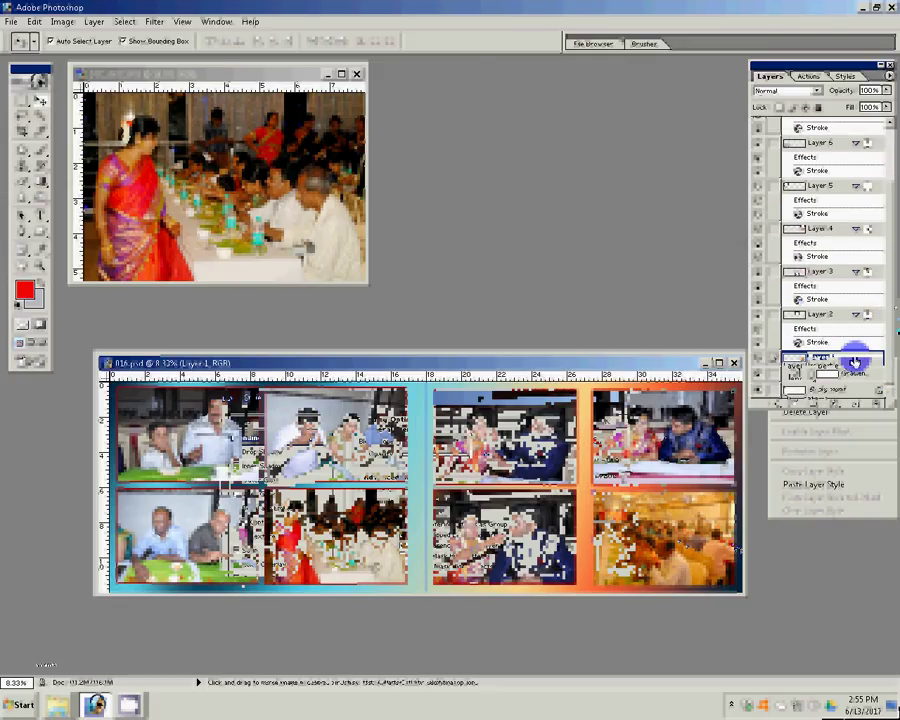
pyautogui.doubleClick(855, 360)
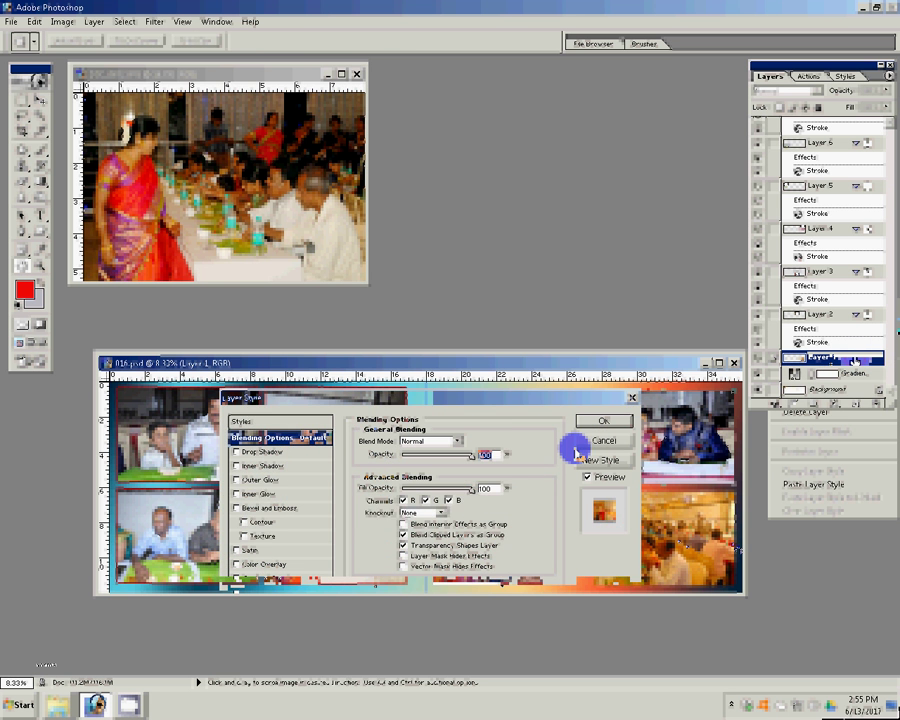
pyautogui.click(858, 361)
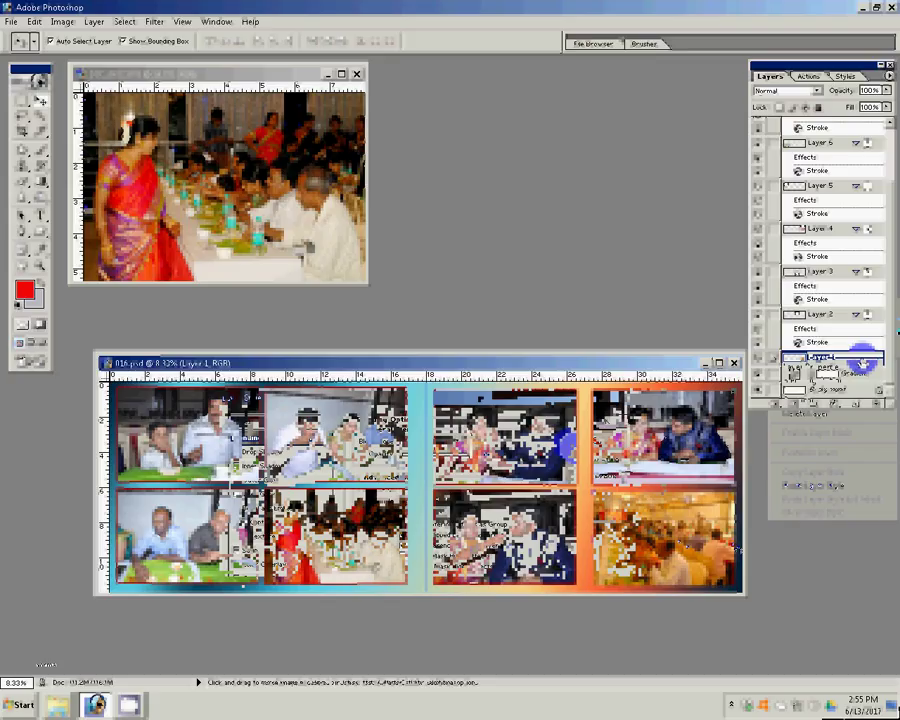
pyautogui.click(838, 484)
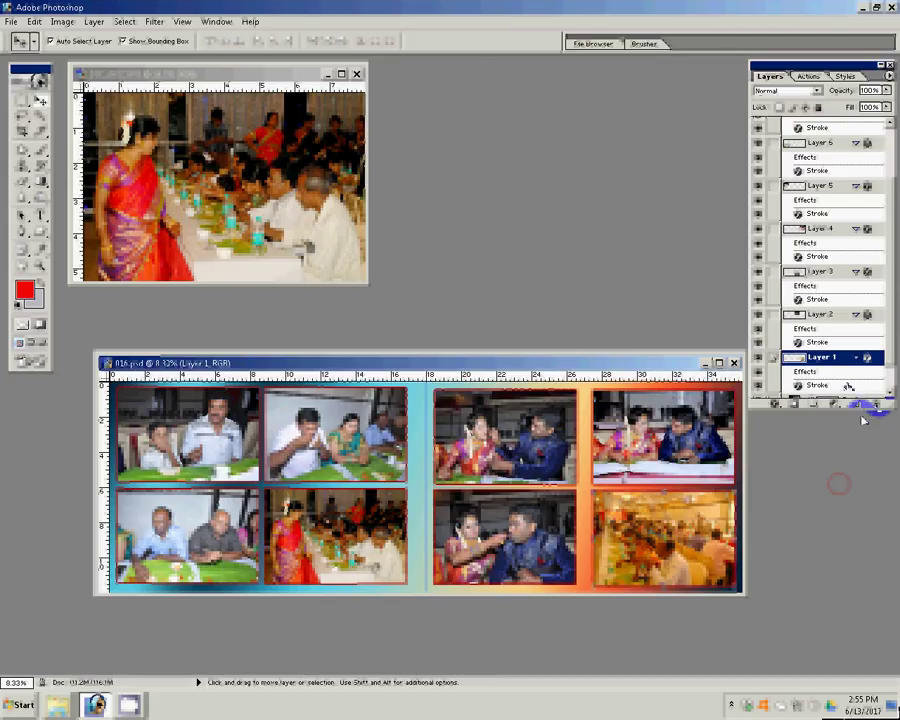
# Select Layer 2 and nudge its photo slightly to the right
pyautogui.click(820, 271)
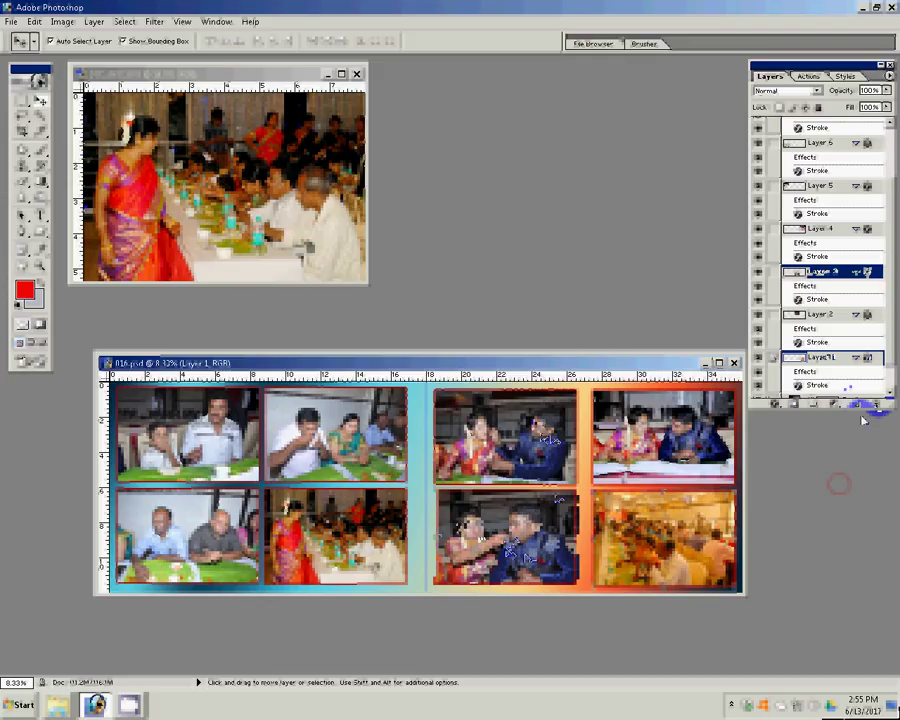
pyautogui.hotkey('alt', '[')
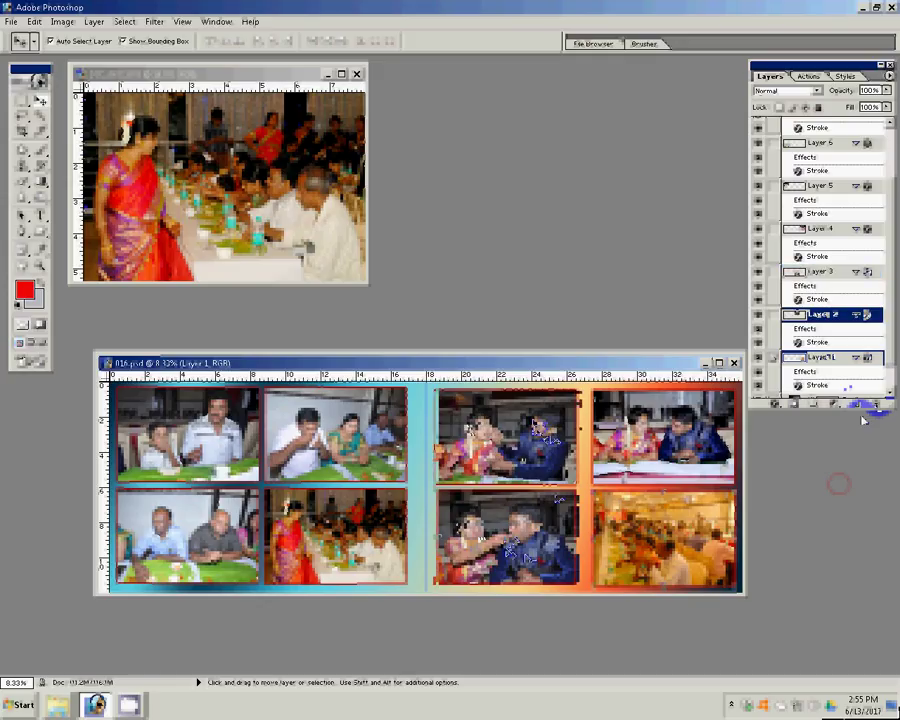
pyautogui.hotkey('shift', 'Right')
pyautogui.hotkey('shift', 'Right')
pyautogui.hotkey('shift', 'Right')
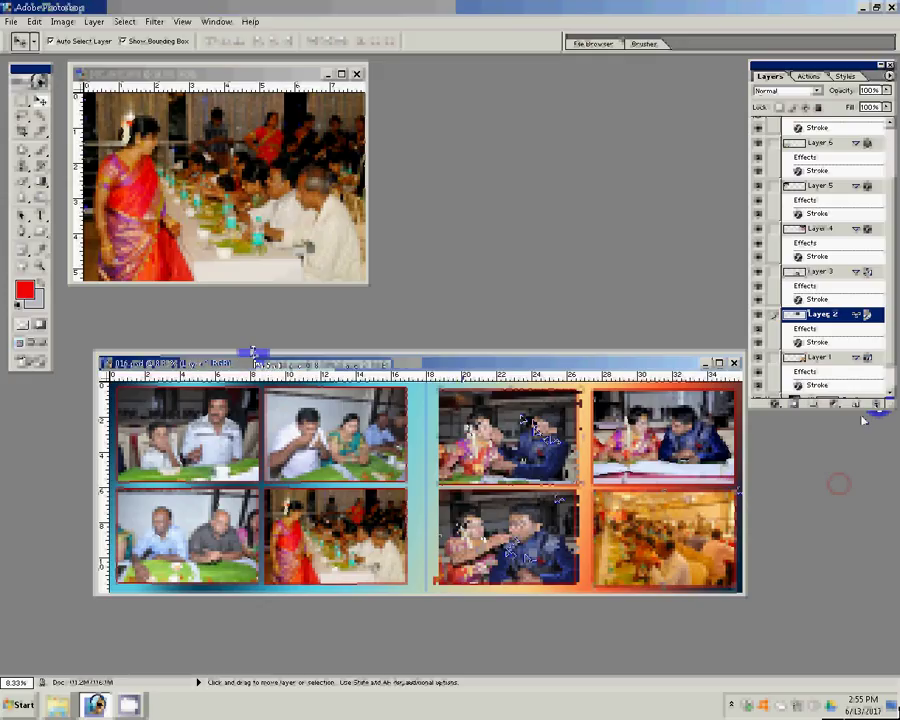
# Save the spread as the Photoshop file '31' in the destination folder on Local Disk (G:)
pyautogui.hotkey('ctrl', 'shift', 's')
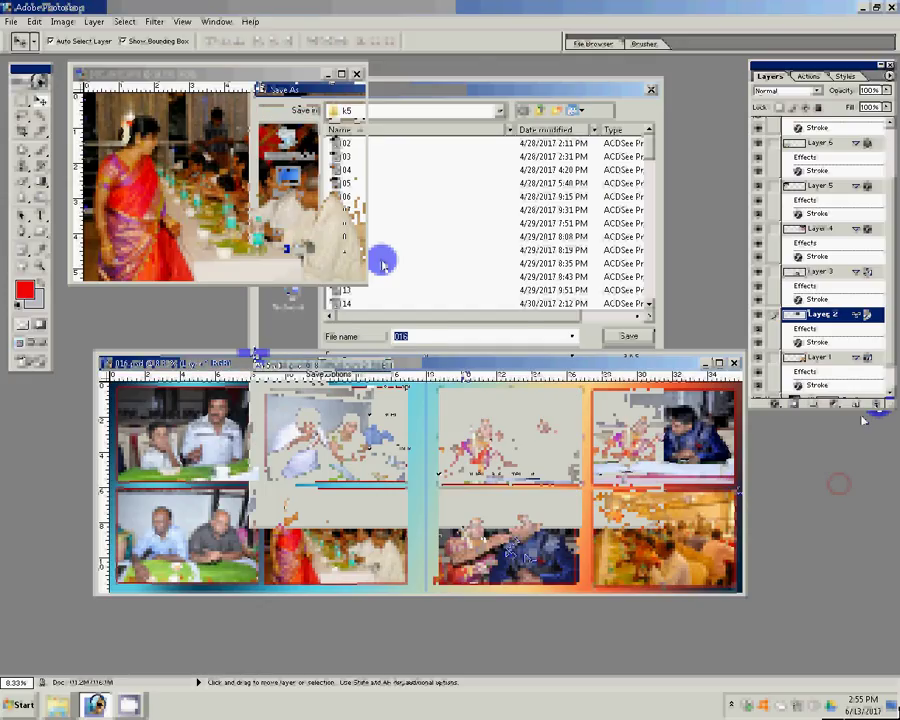
pyautogui.press('BackSpace')
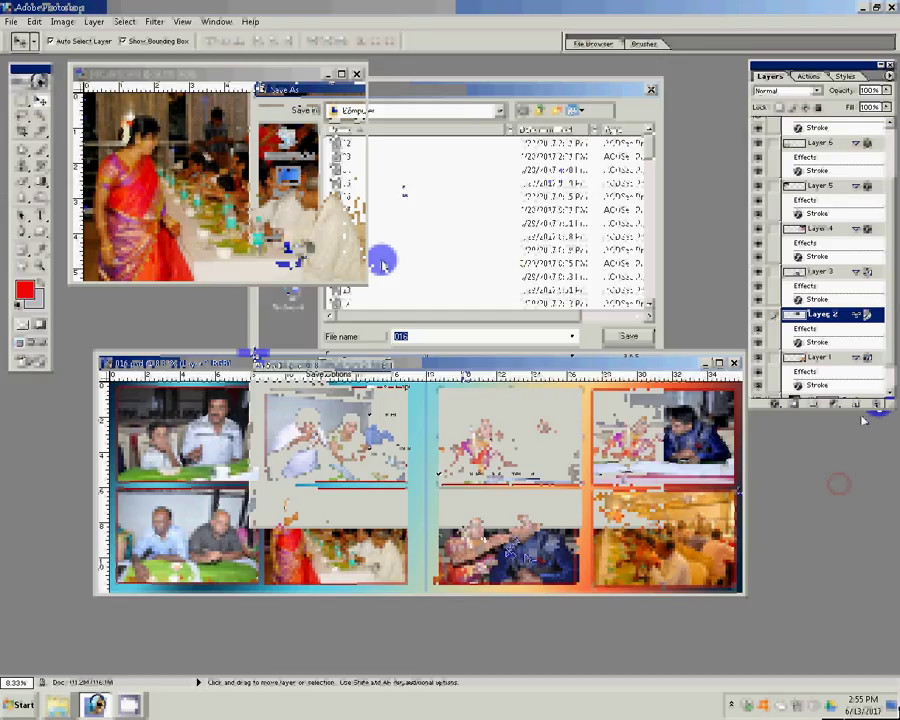
pyautogui.hotkey('shift', 'Tab')
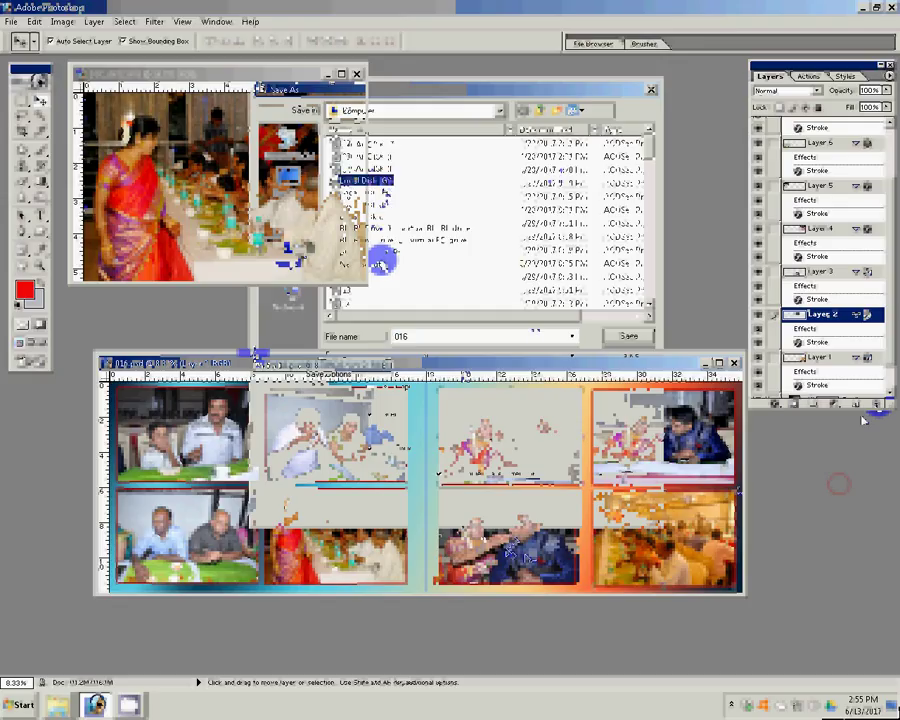
pyautogui.press('Return')
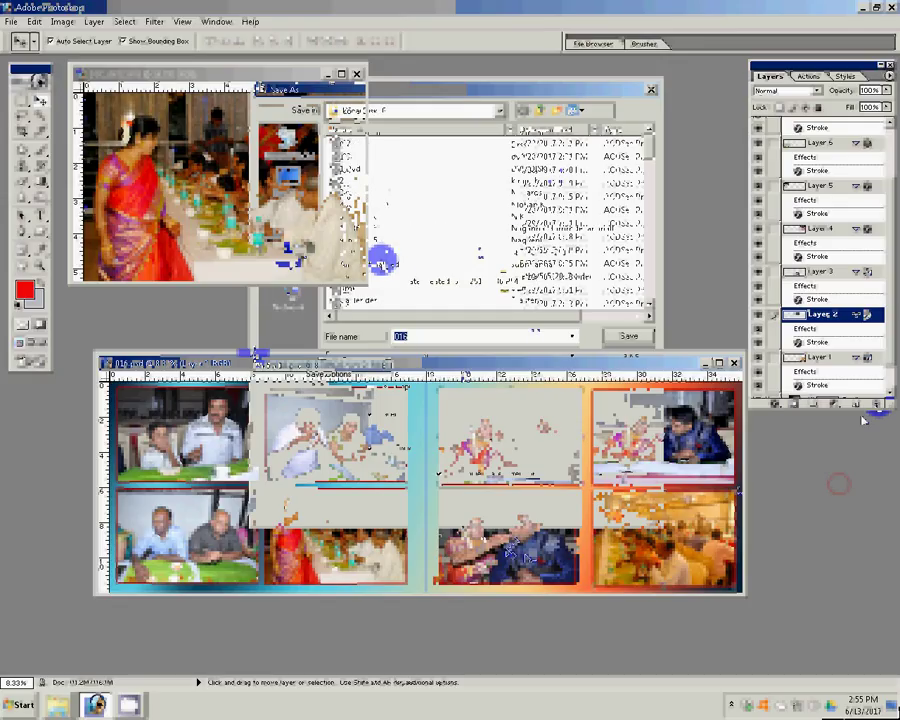
pyautogui.click(628, 341)
pyautogui.click(628, 341)
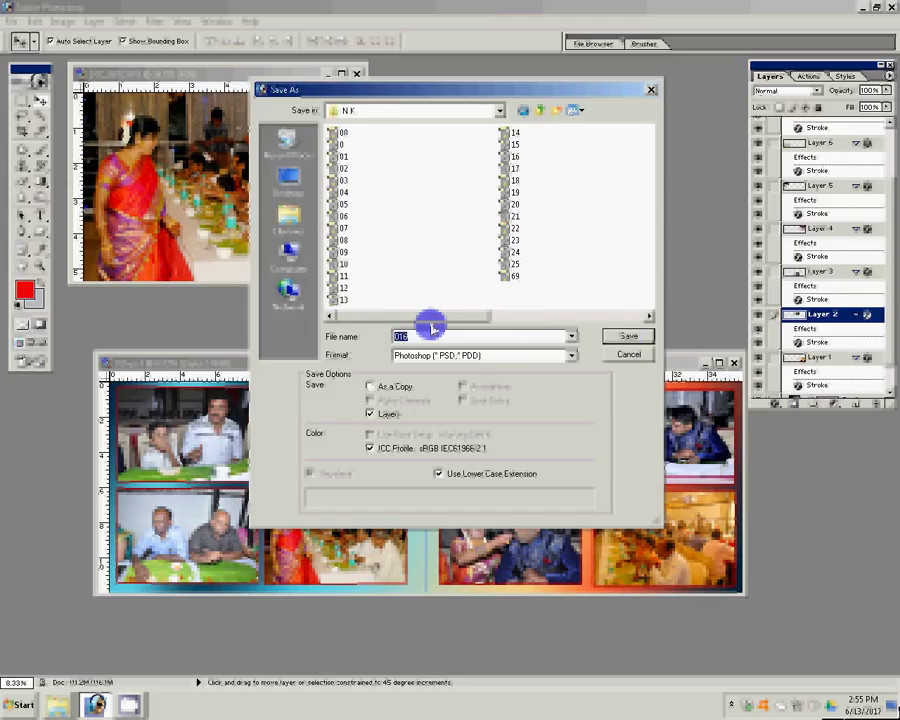
pyautogui.click(528, 316)
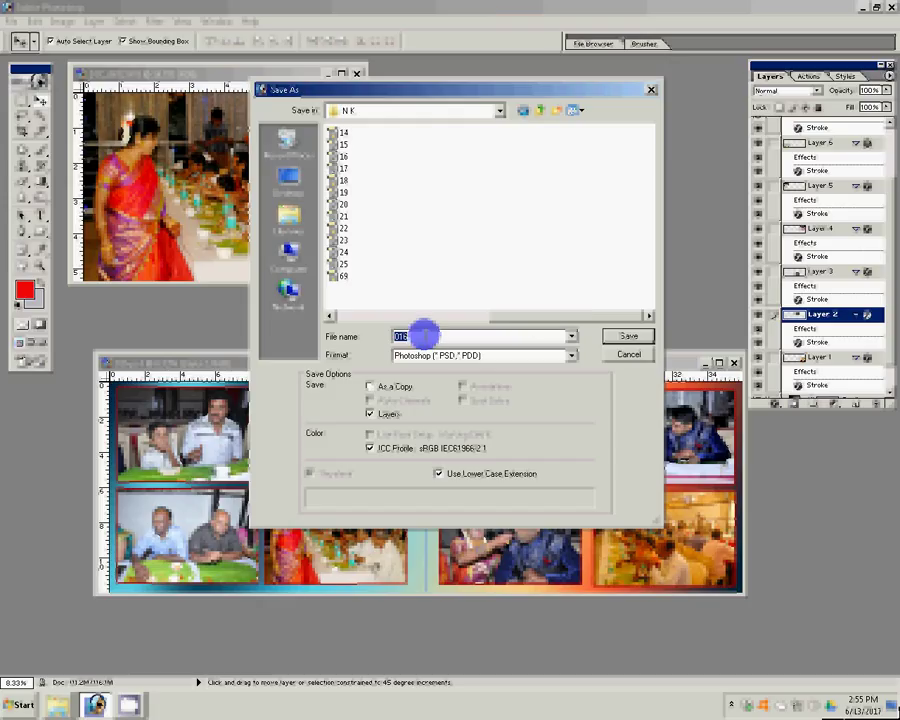
pyautogui.write('3')
pyautogui.write('1')
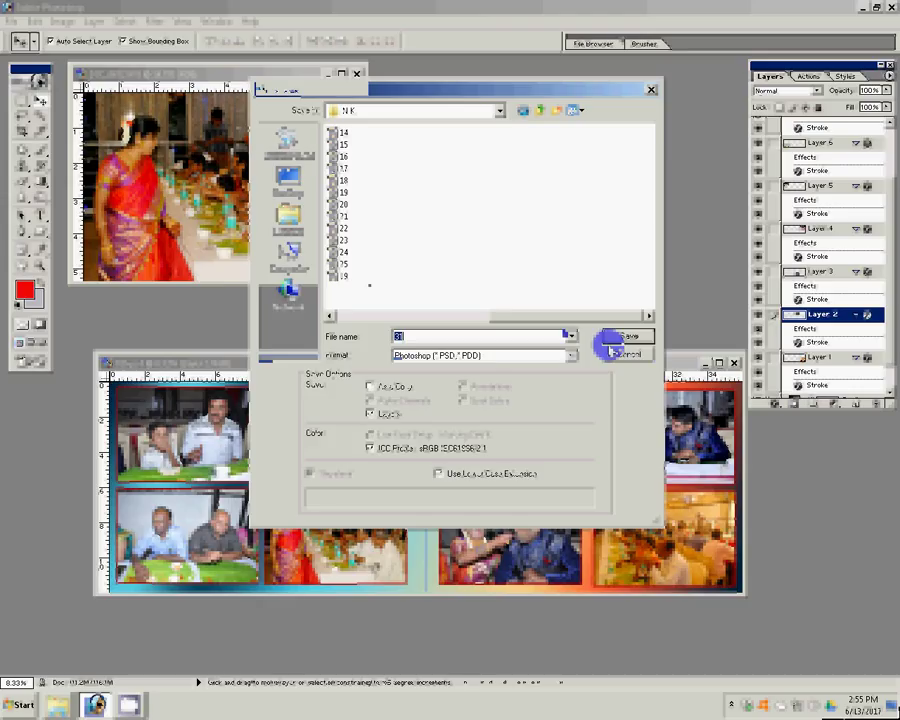
pyautogui.click(612, 340)
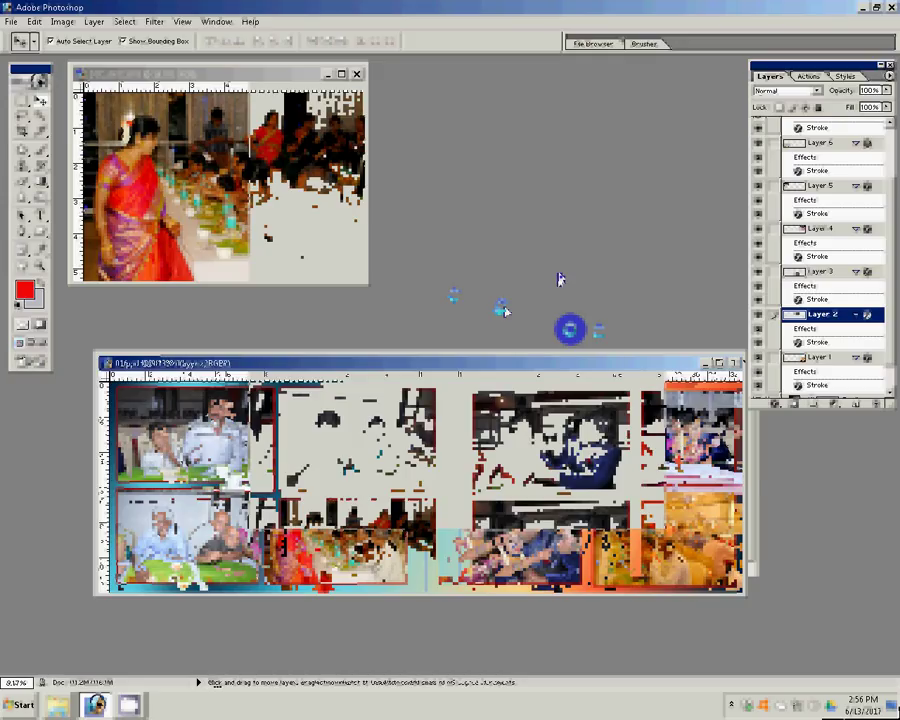
# Close the leftover DSC_0672.JPG photo, discarding its unsaved changes
pyautogui.doubleClick(430, 205)
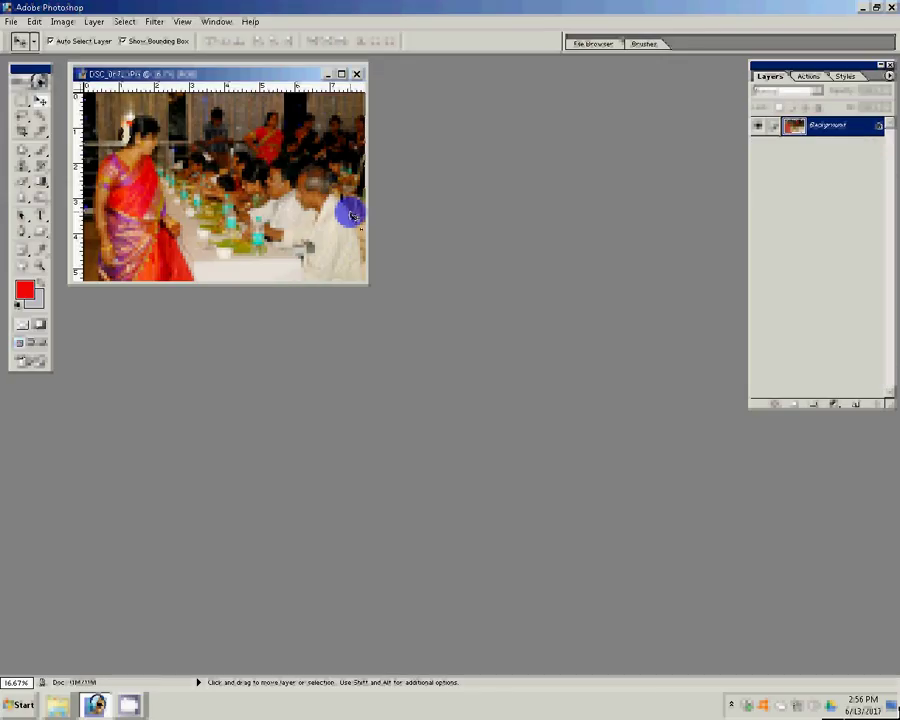
pyautogui.click(356, 74)
pyautogui.click(478, 265)
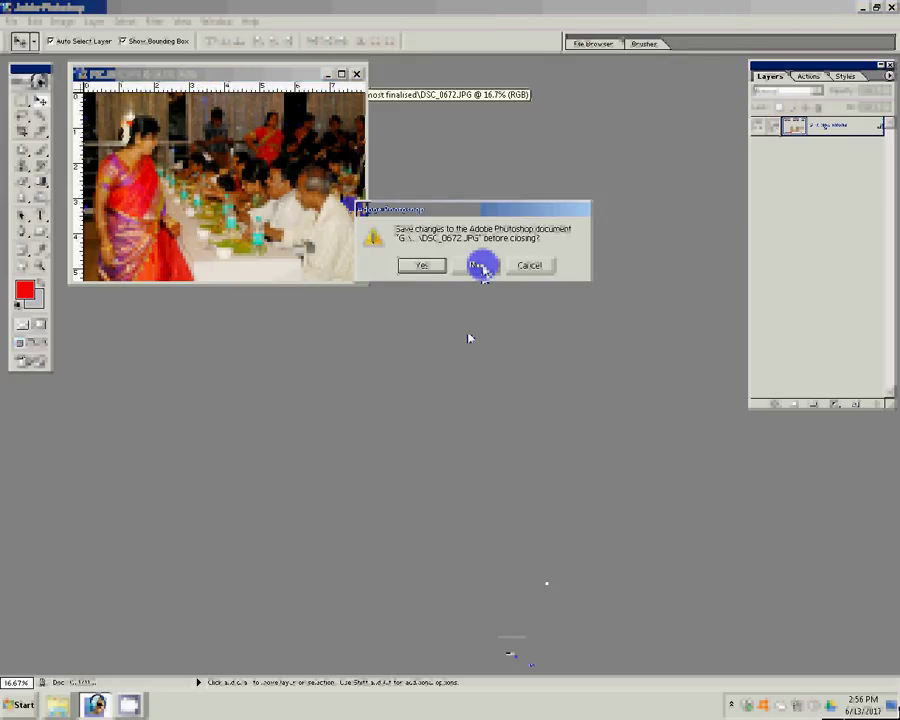